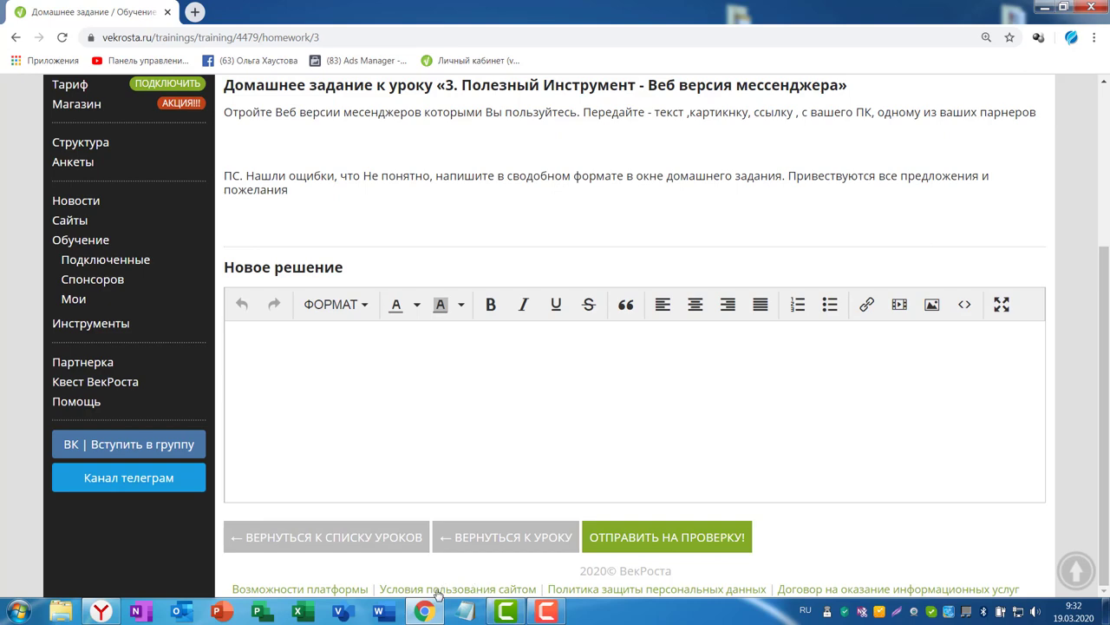
Switch to Word to view the blank document, and return to the homework page in Chrome.
left_click(378, 611)
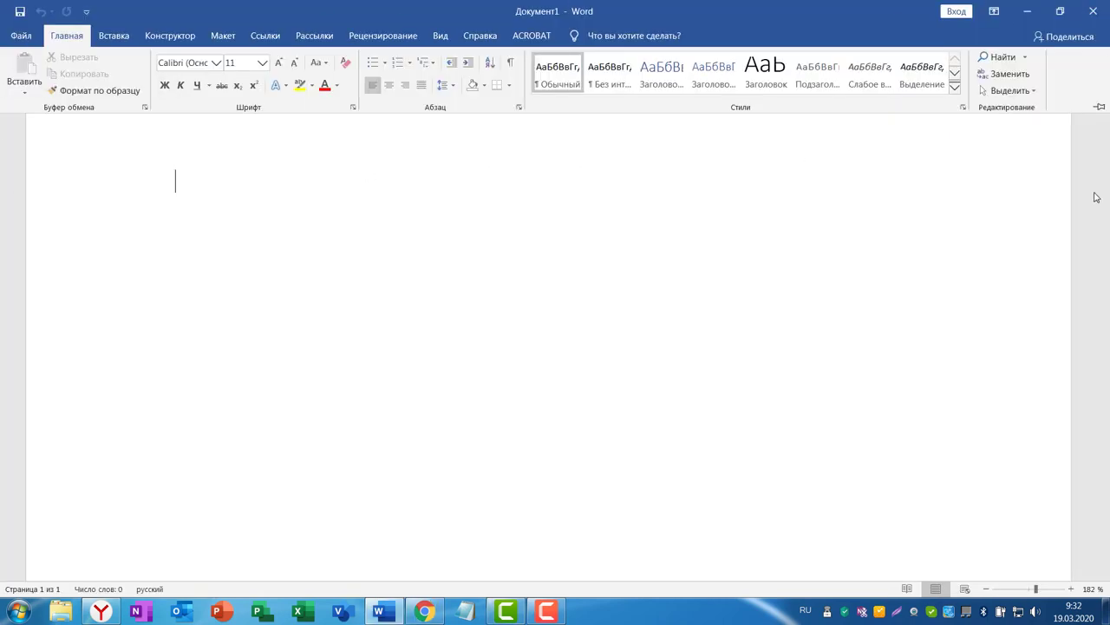
left_click(425, 612)
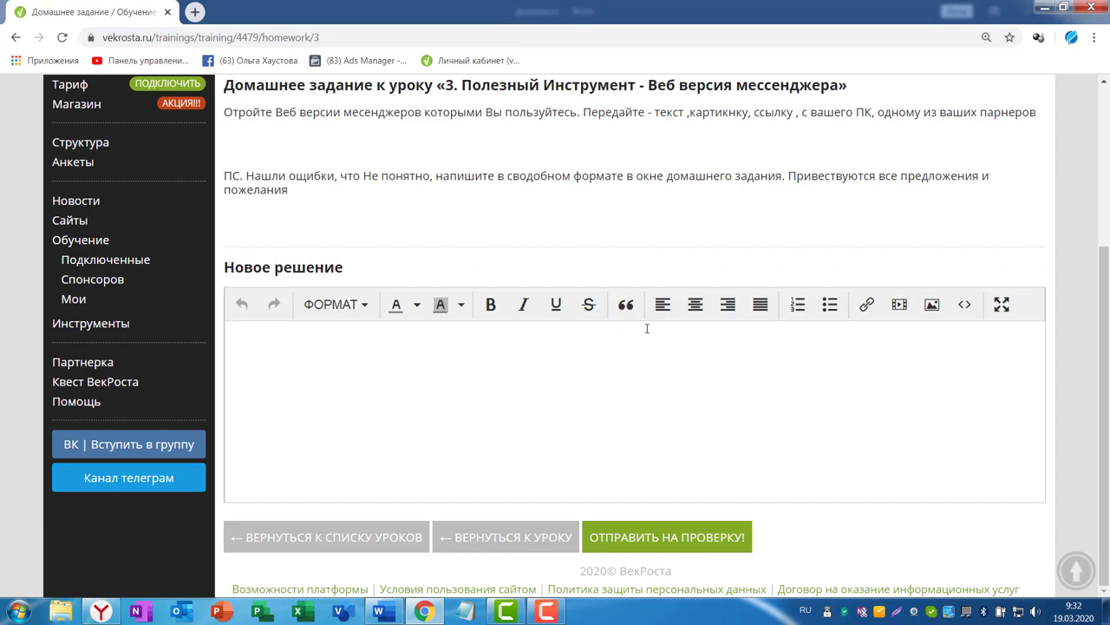
Launch WordPad from the Windows standard accessories, view it maximized, and return to the homework page in Chrome.
left_click(17, 611)
left_click(52, 547)
scroll(104, 434, "down", 1)
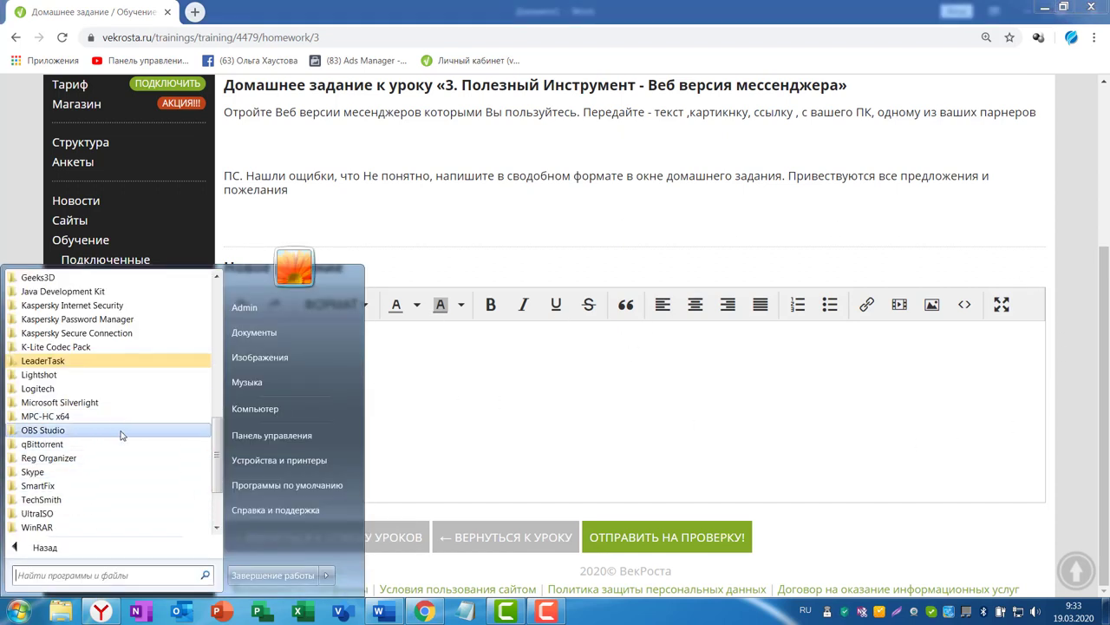
scroll(117, 413, "down", 2)
left_click(52, 514)
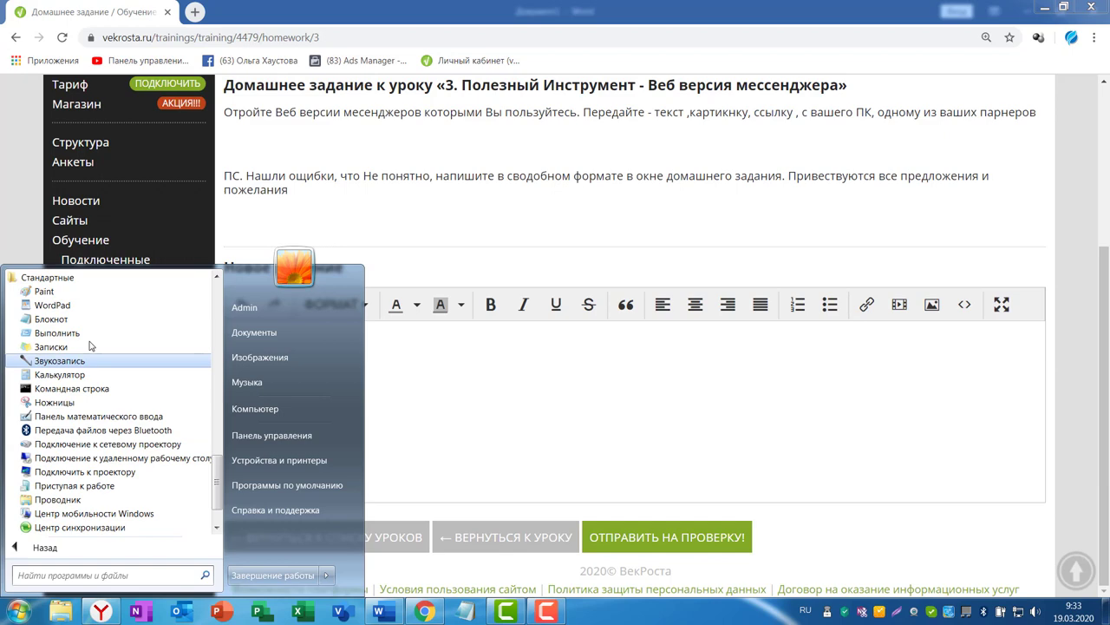
left_click(54, 306)
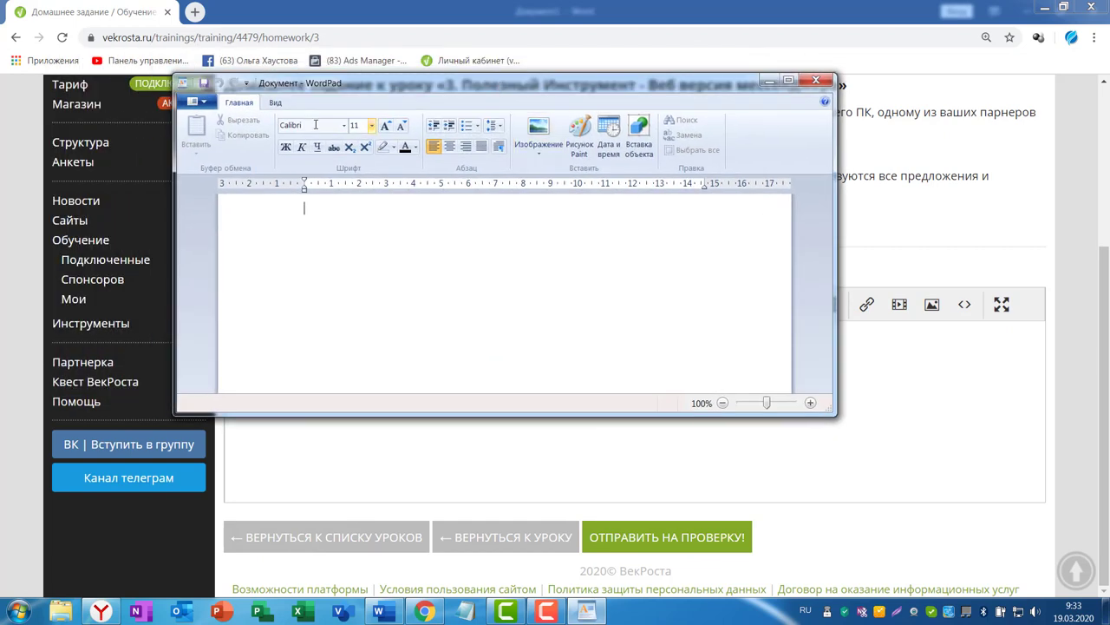
left_click_drag(521, 82, 507, 3)
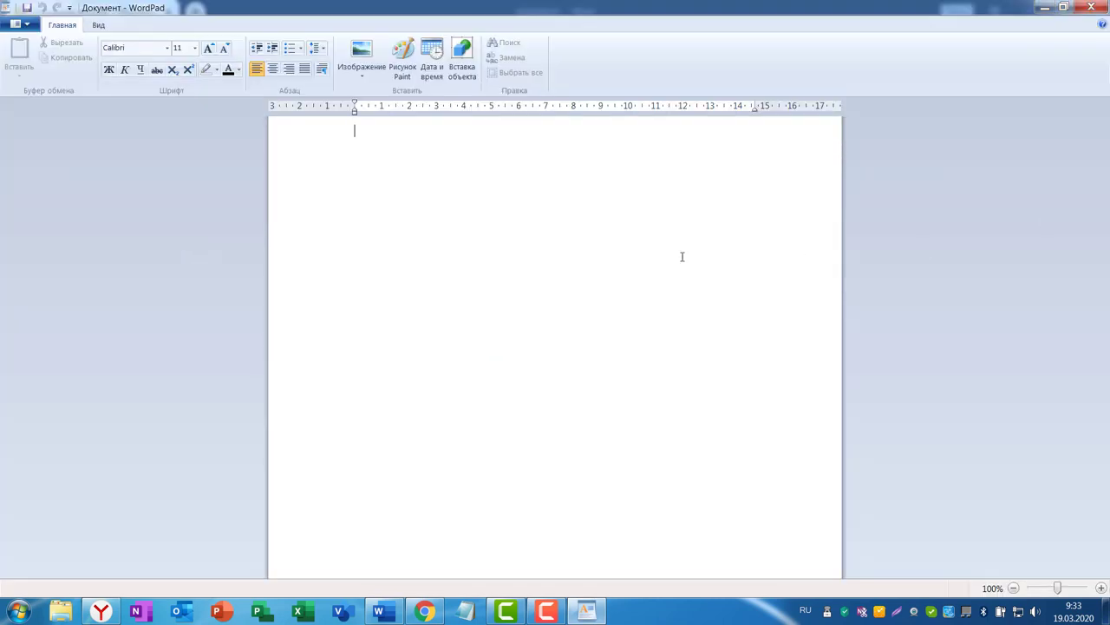
left_click(425, 611)
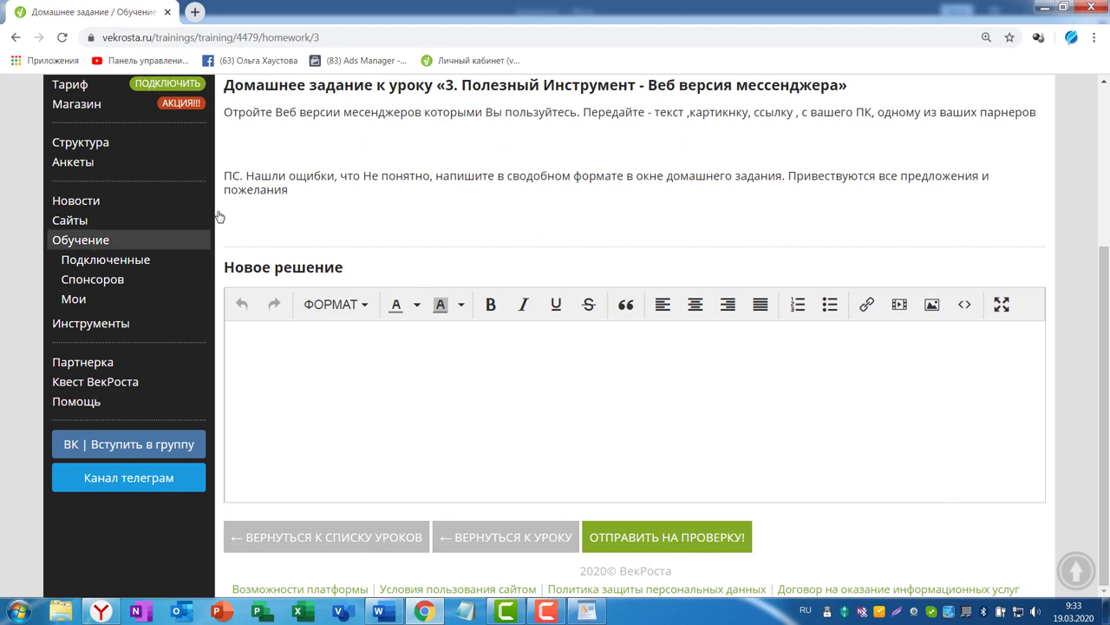
View the homework solution editor in full-screen mode and restore it to its normal size.
left_click(1001, 304)
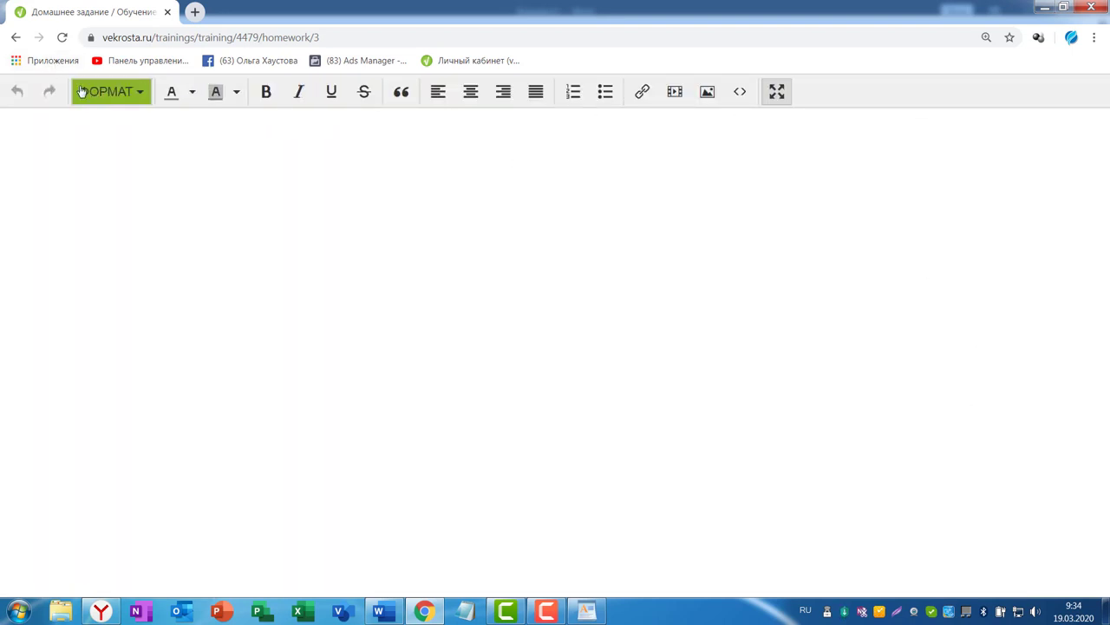
left_click(777, 91)
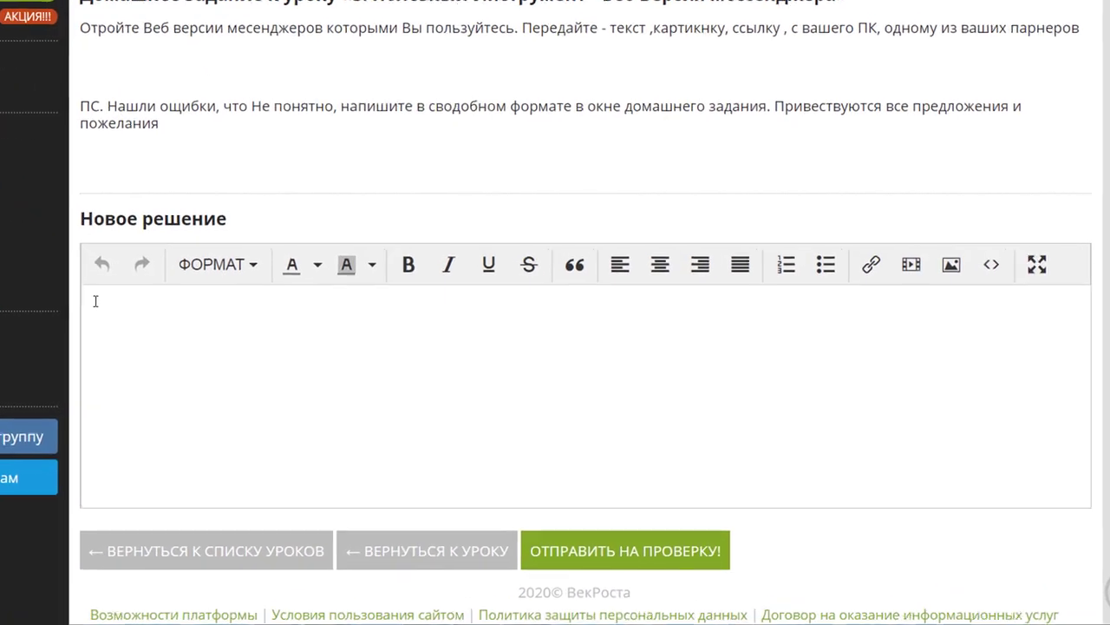
Enter the sample text "Про вы оролыфл" as the first line of the new homework solution.
left_click(236, 334)
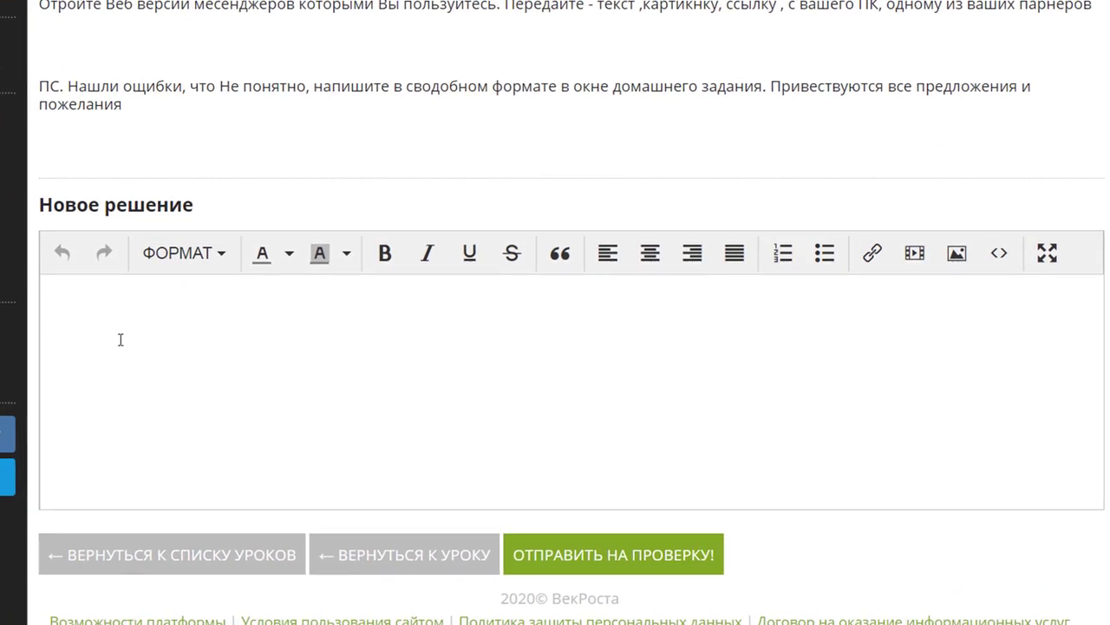
type("Про вы оролыфл")
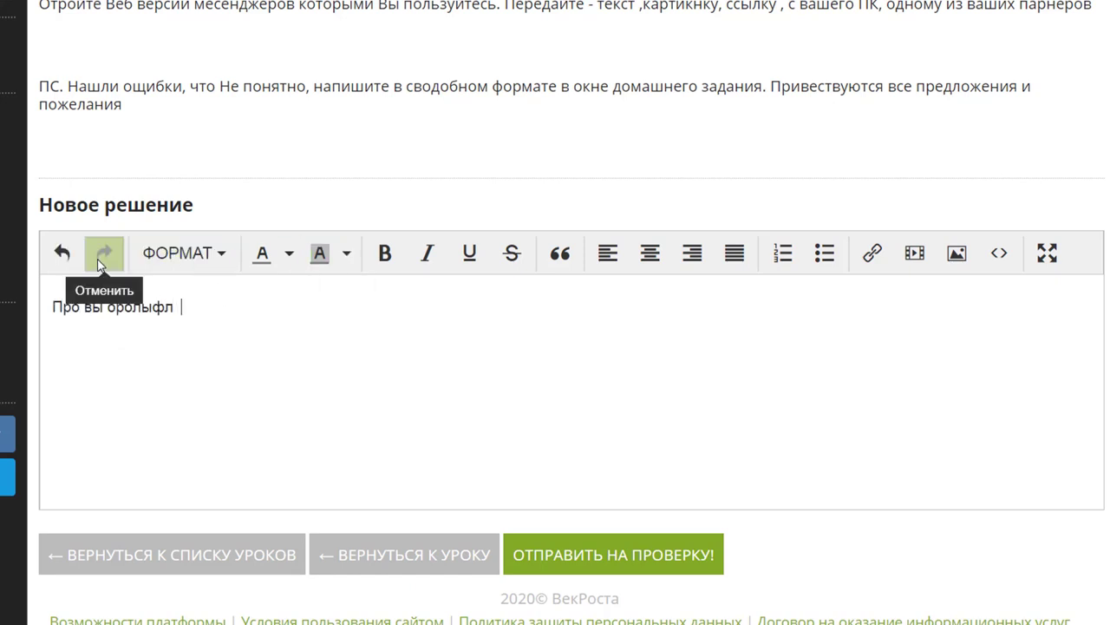
left_click(223, 257)
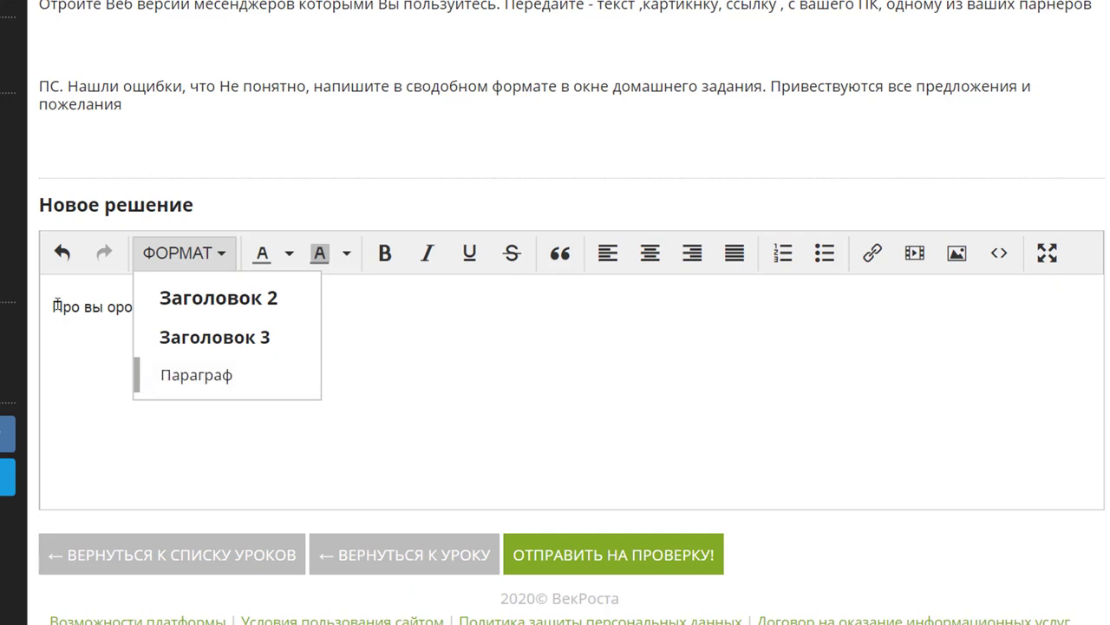
type("лыфл")
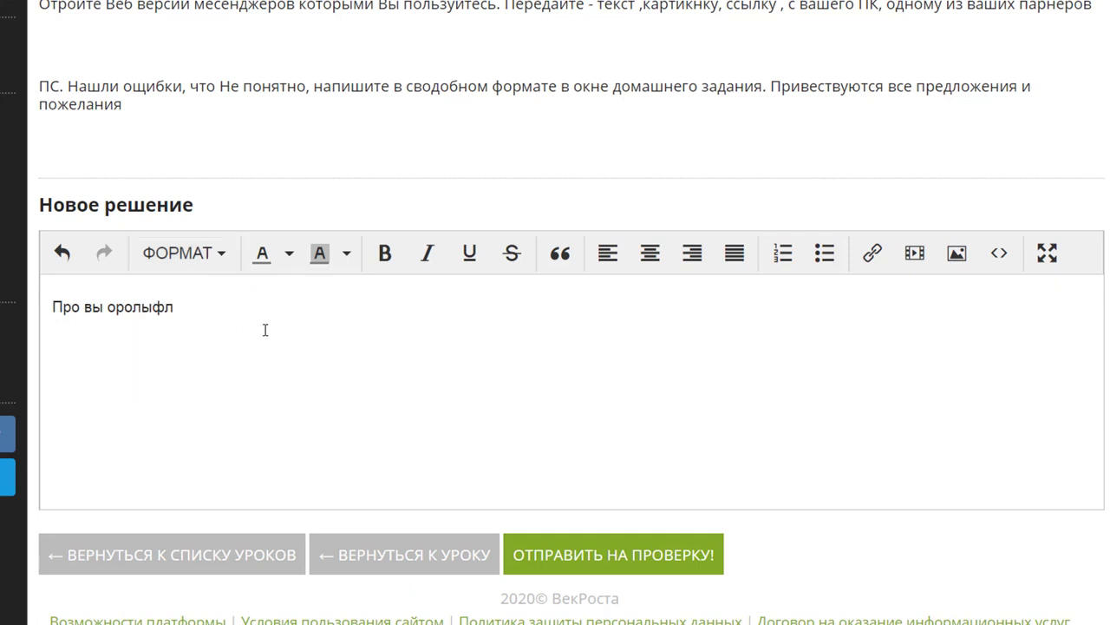
left_click(218, 262)
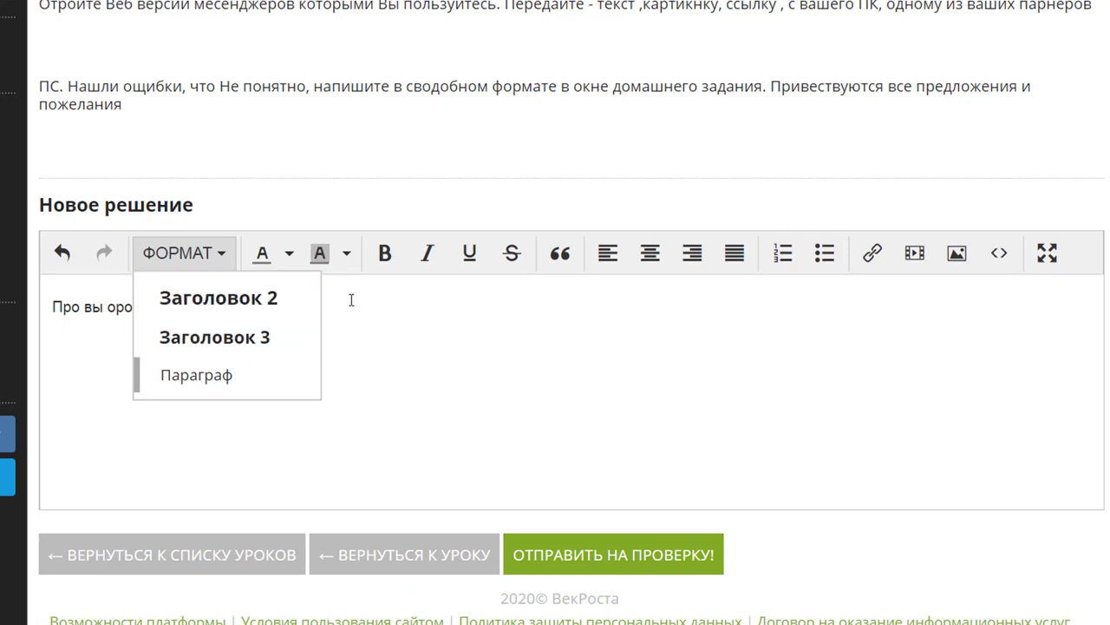
type("лыфл")
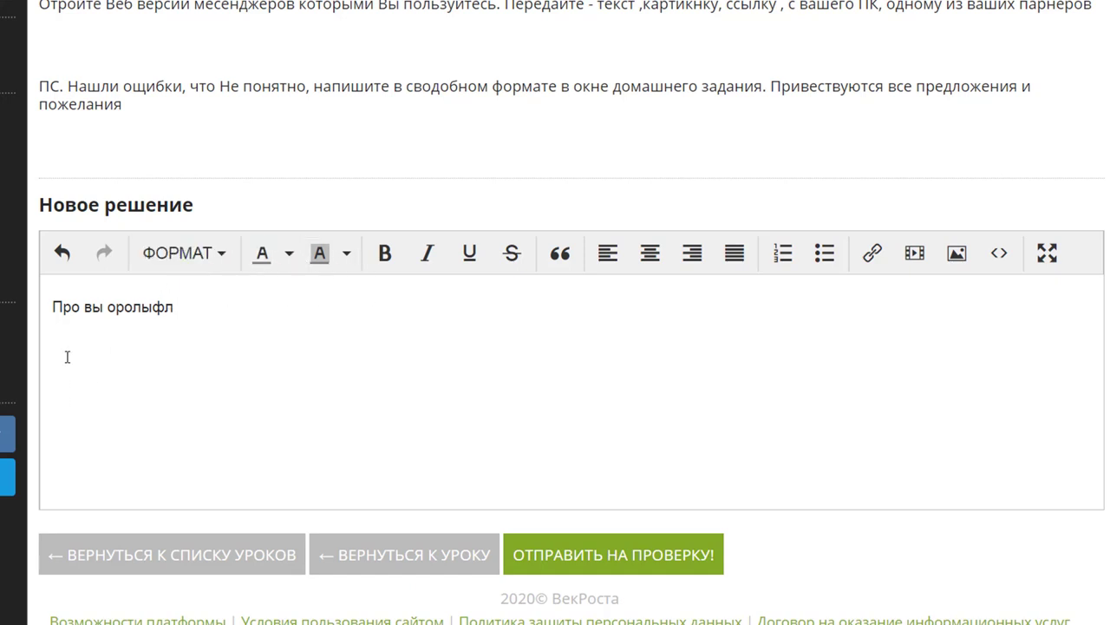
Below the first line, add "РОро выфово л олыфоа од офлыовд" in the "Заголовок 2" format.
left_click(217, 256)
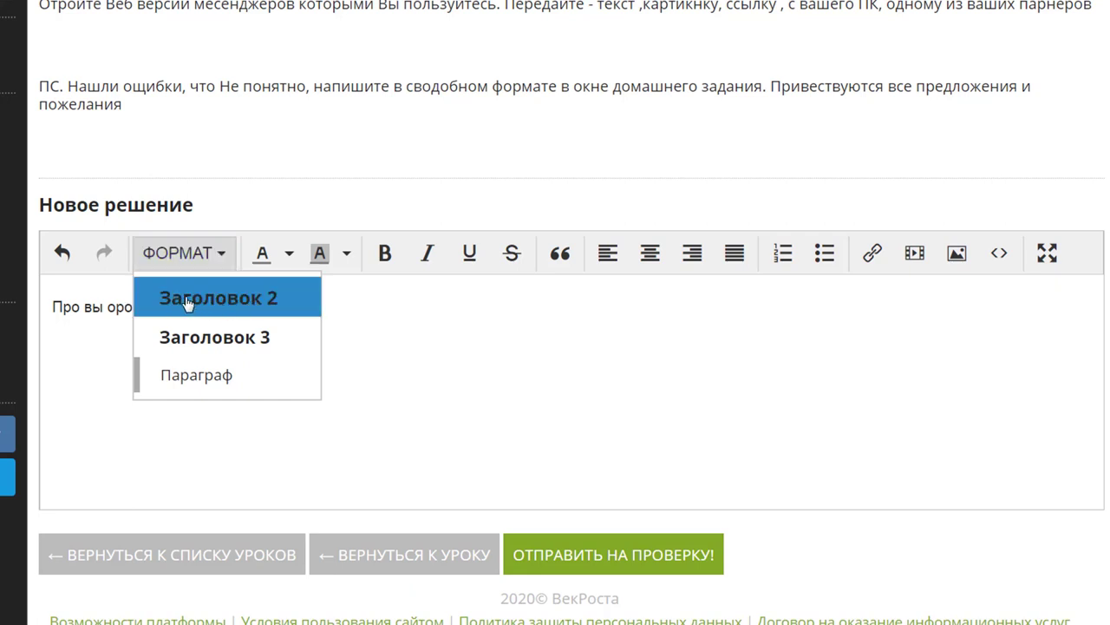
left_click(223, 304)
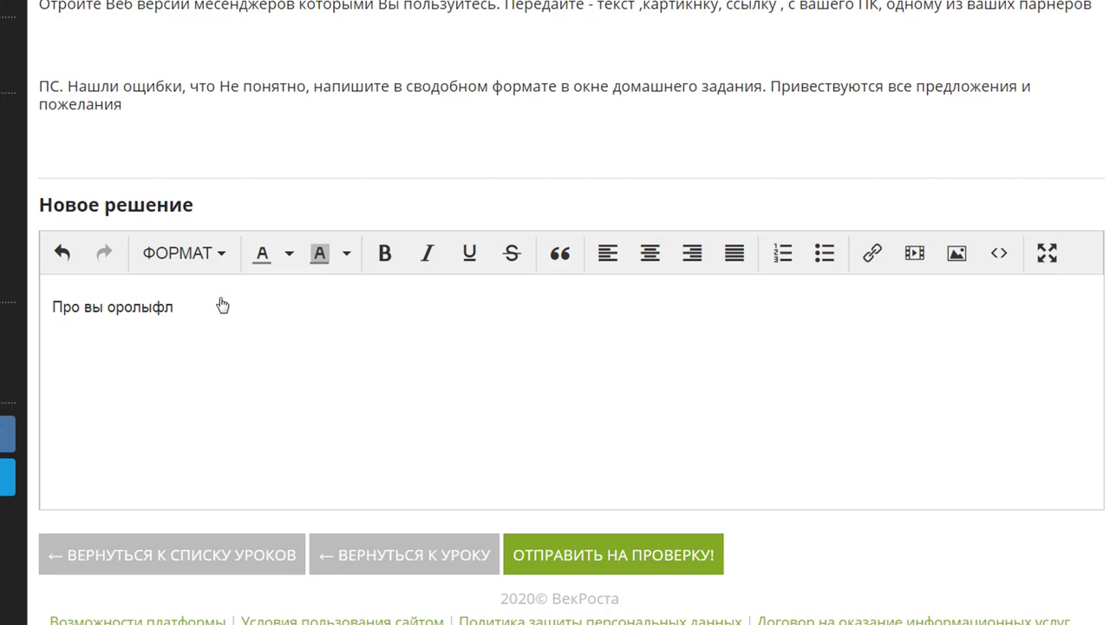
type("РОро выфов")
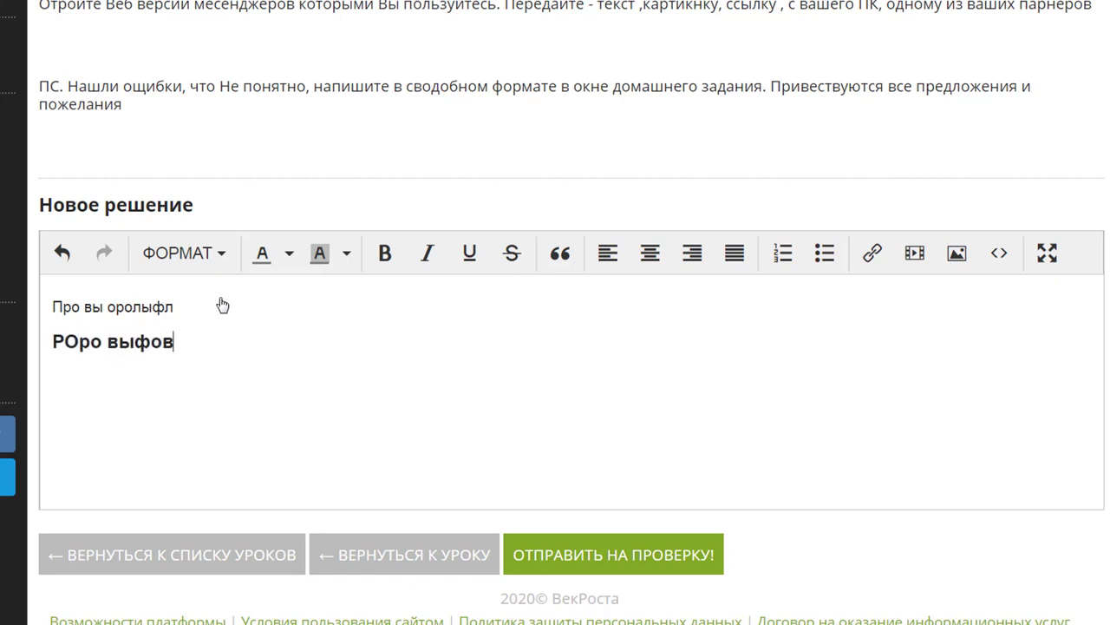
type("о л олыфоа од офлыовд")
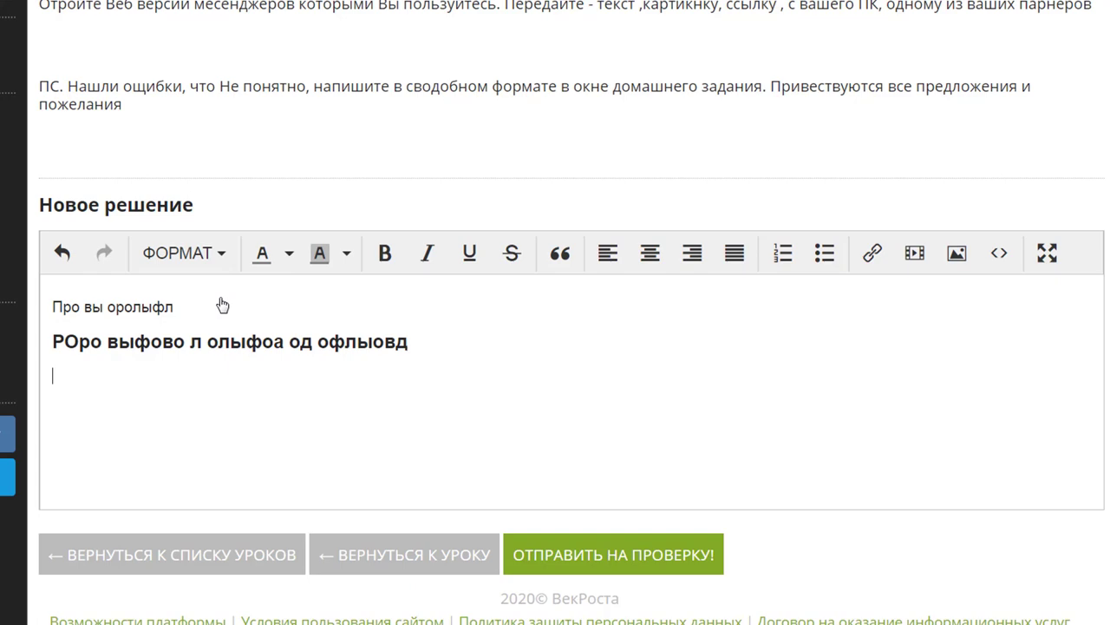
On the following line, add "роро фыва фыр ыфлаов л" in the "Заголовок 3" format.
scroll(223, 304, "up", 2)
scroll(156, 280, "down", 1)
left_click(183, 346)
left_click(222, 434)
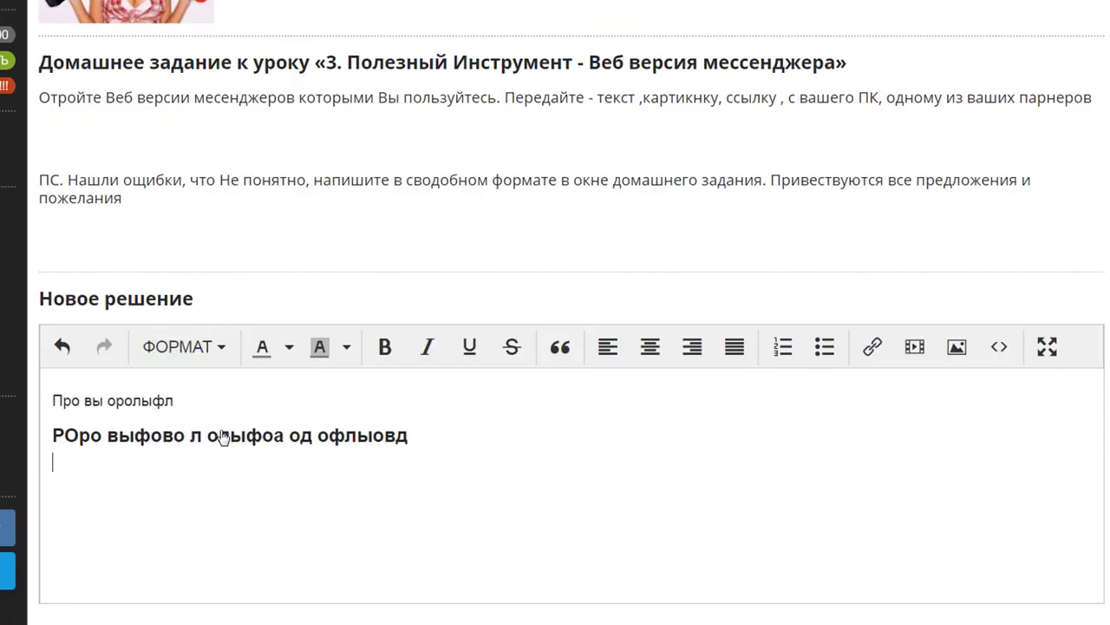
type("роро фыва ф")
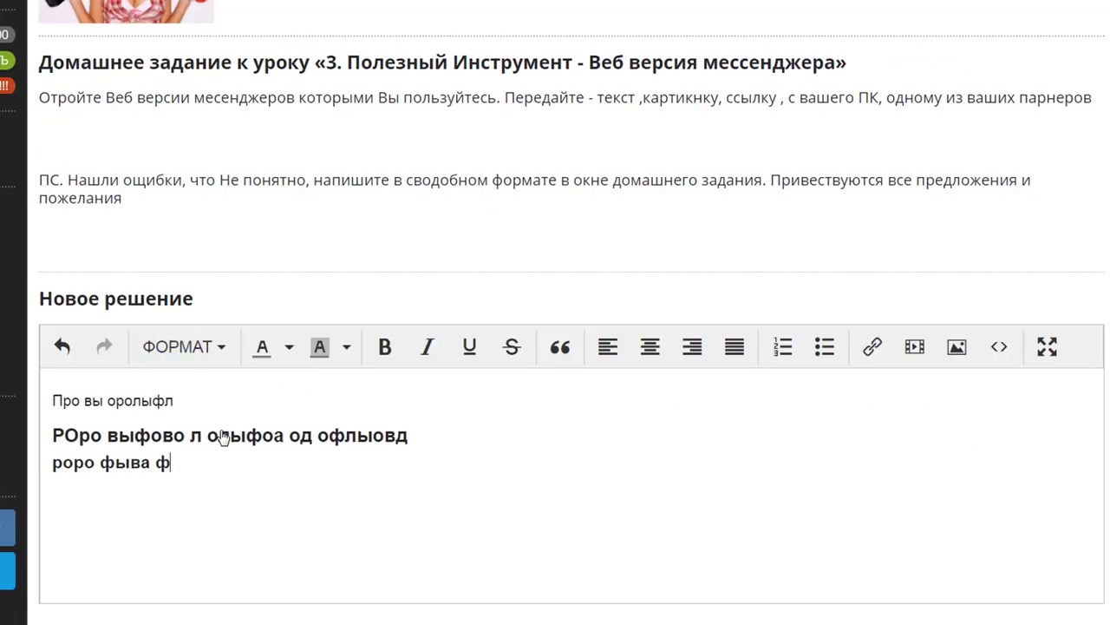
type("ыр  ыфлаов л")
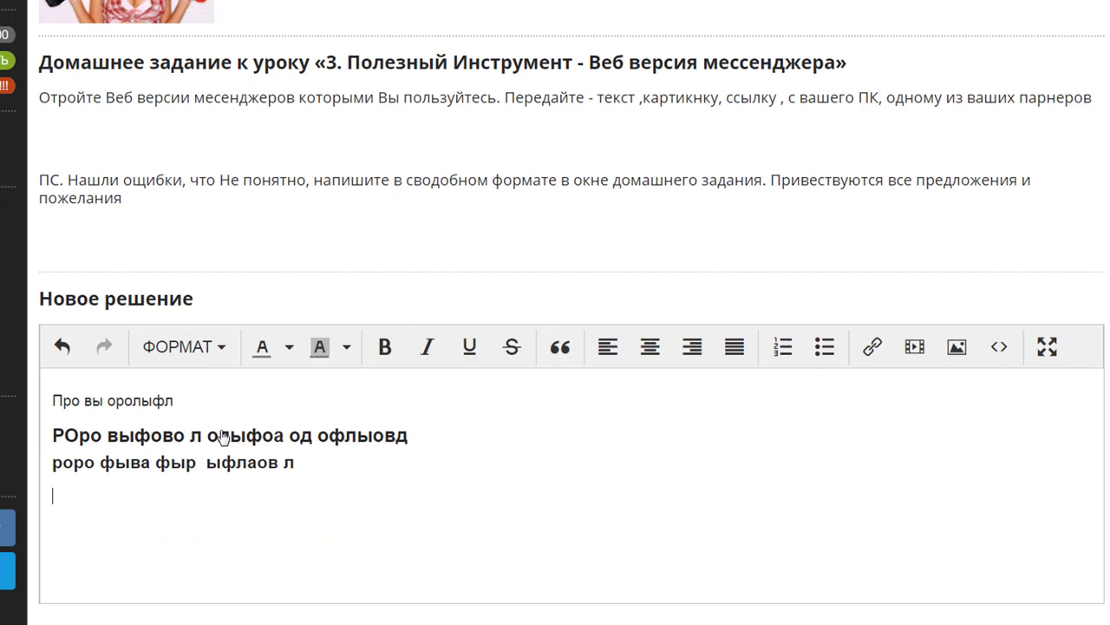
Below the headings, add a paragraph "ляало лоы олфыд д" in red text.
scroll(223, 291, "down", 1)
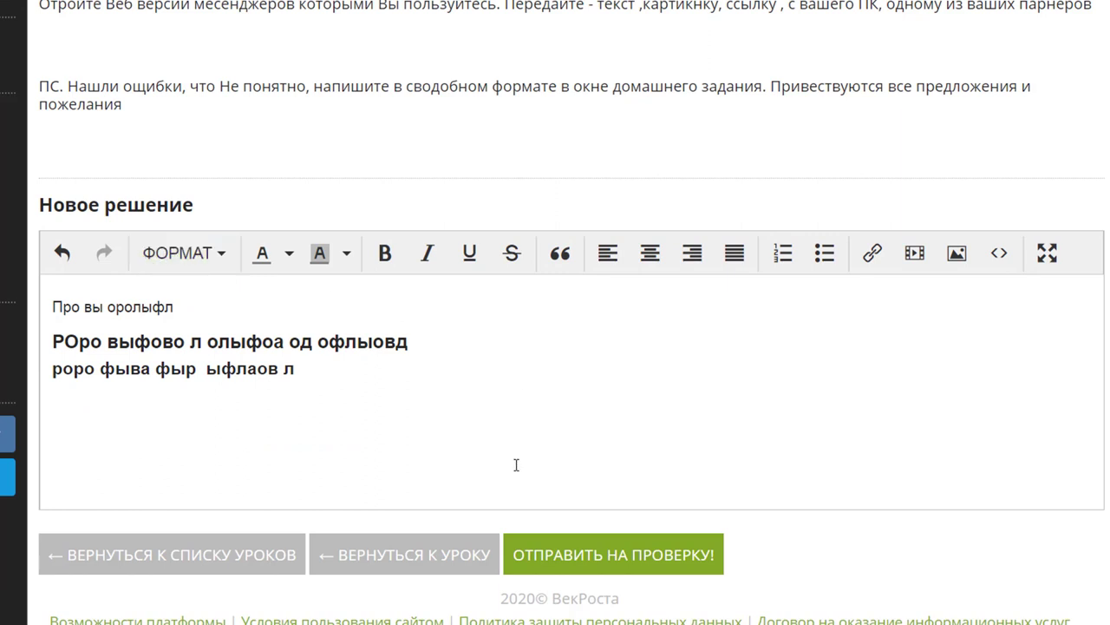
left_click(290, 257)
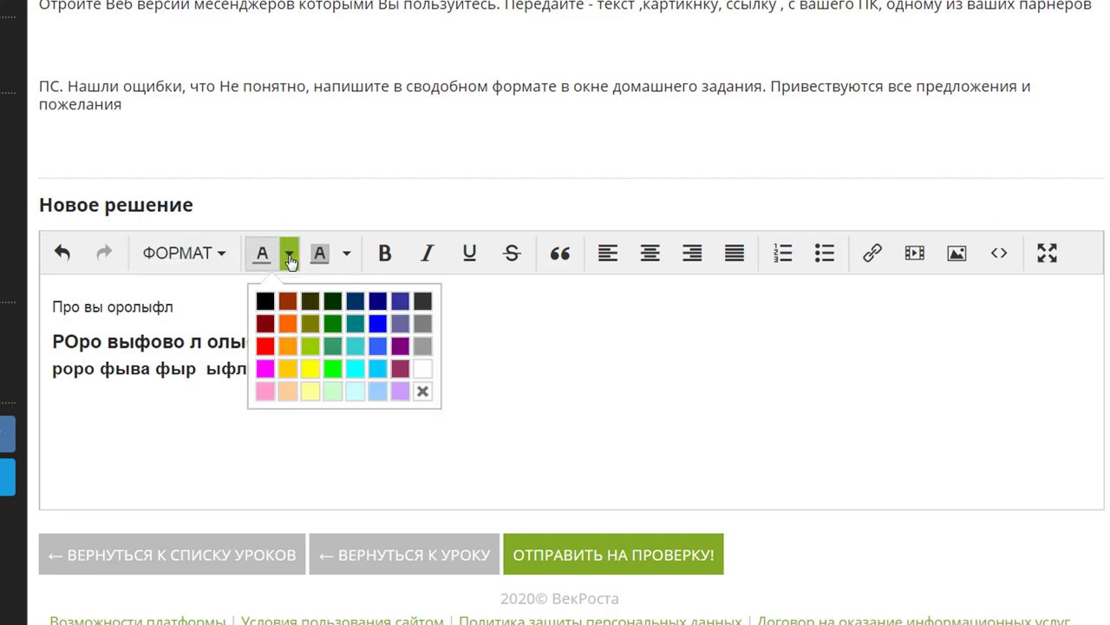
left_click(264, 345)
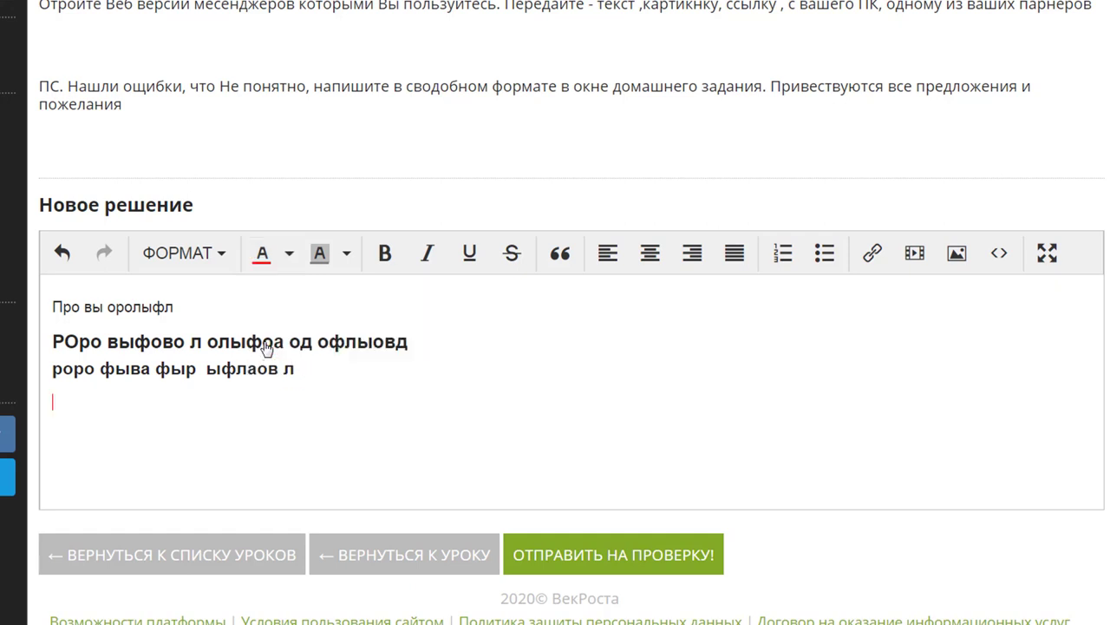
key("Return")
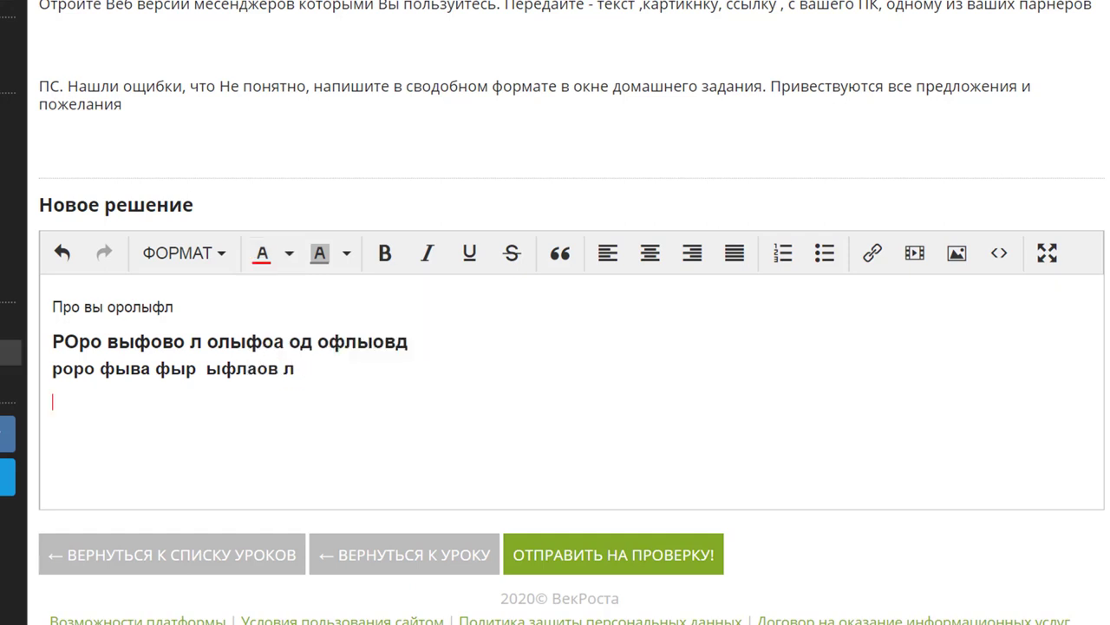
type("ляало лоы олфыд д")
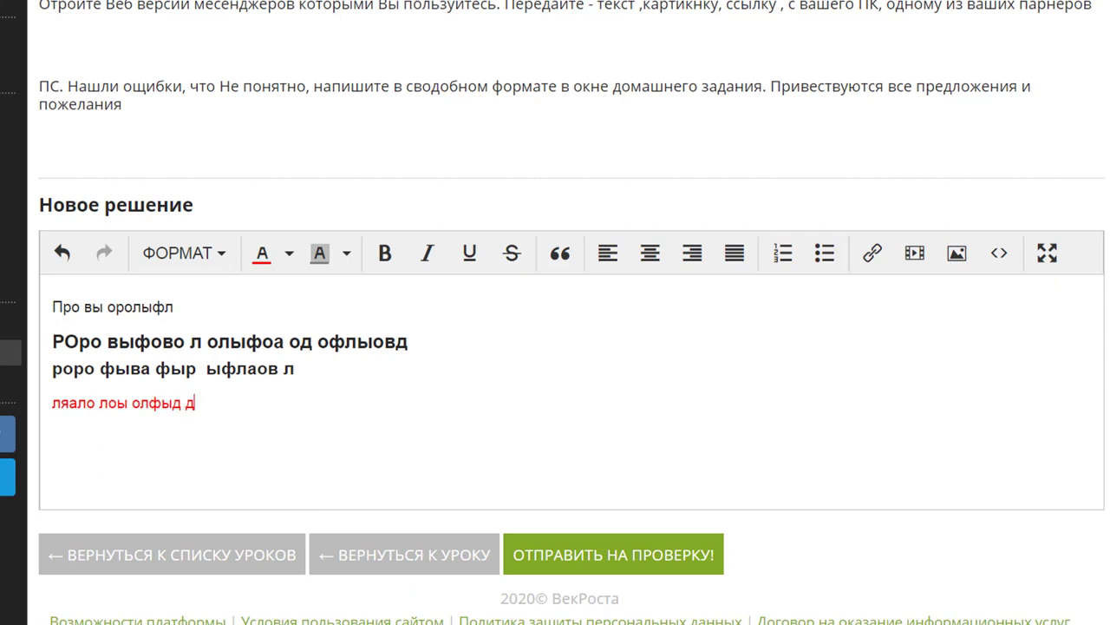
Continue the red line with "лофлвофл" in blue and "рфовр ол" in black text.
left_click(289, 256)
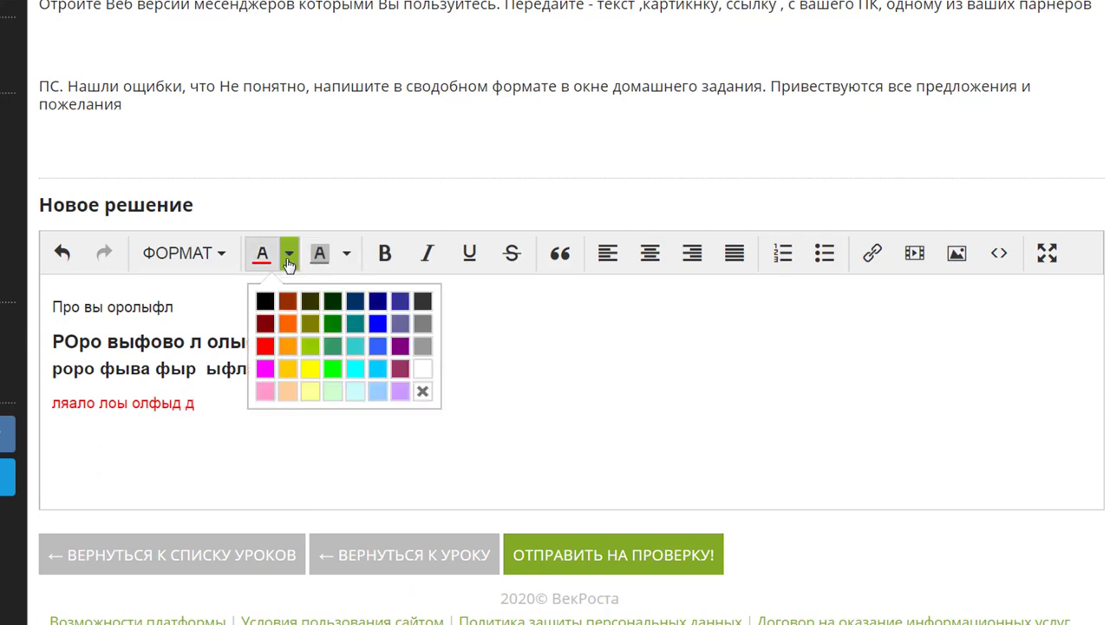
left_click(374, 326)
type("лофлвофл")
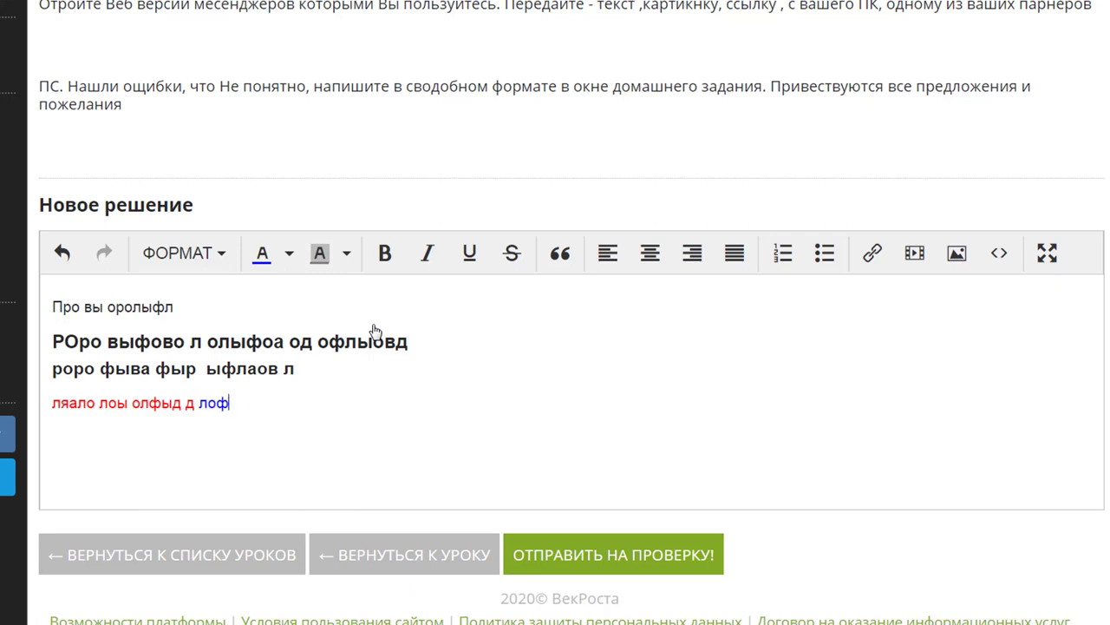
left_click(290, 254)
left_click(266, 302)
type("рфовр ол")
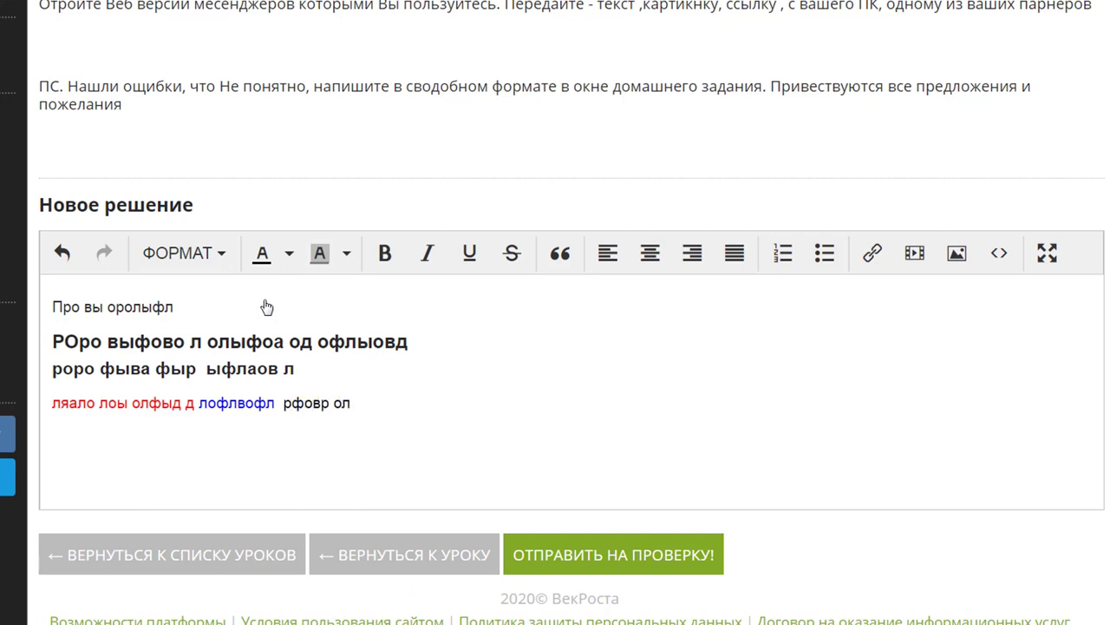
Add the line "ров ороро фы р ро ыфра ырало" with a red background colour below the coloured text.
left_click(346, 256)
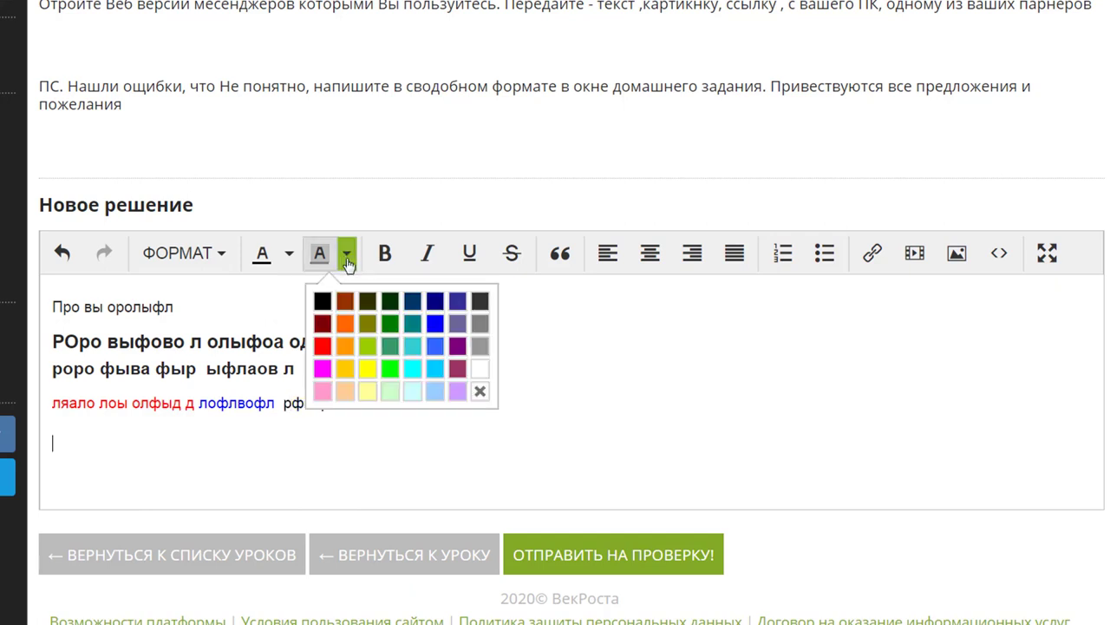
left_click(324, 348)
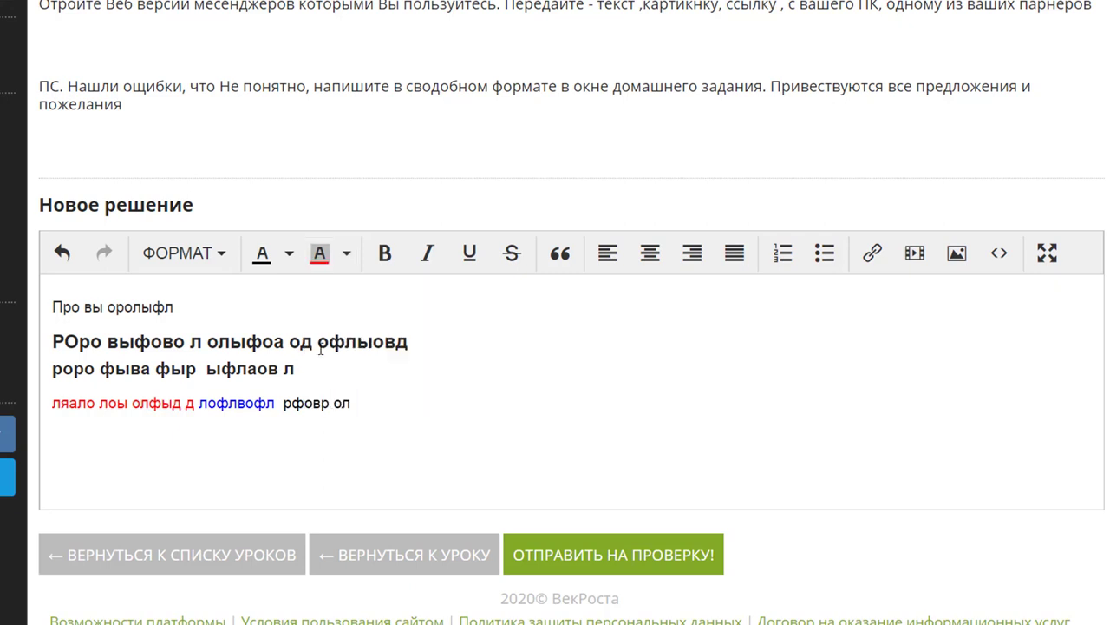
type("ров ороро фы")
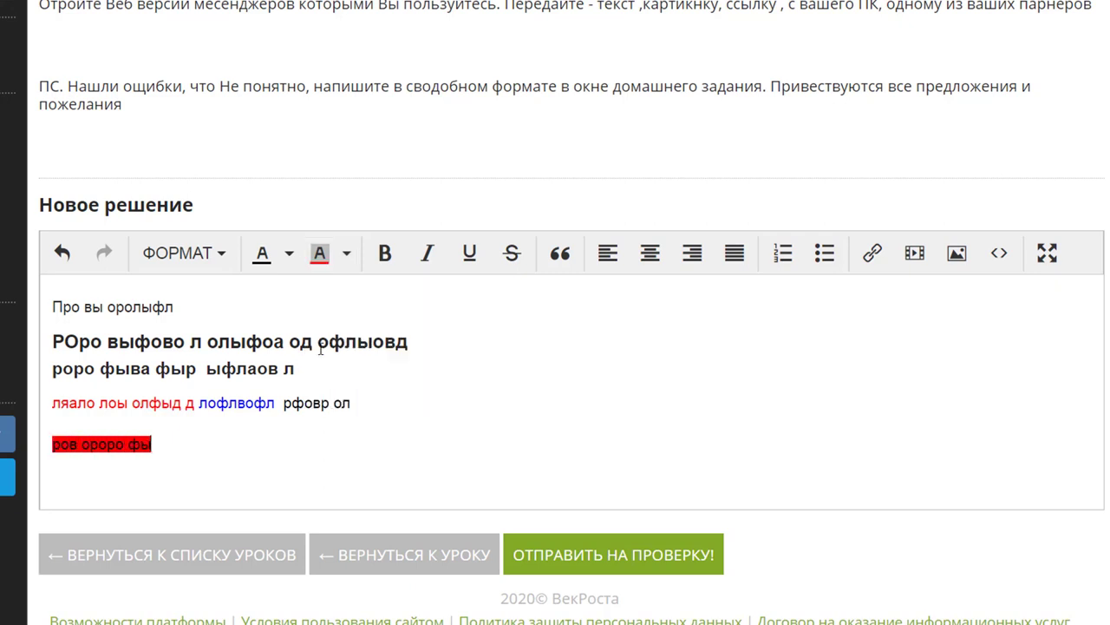
type(" р ро ыфра ырало")
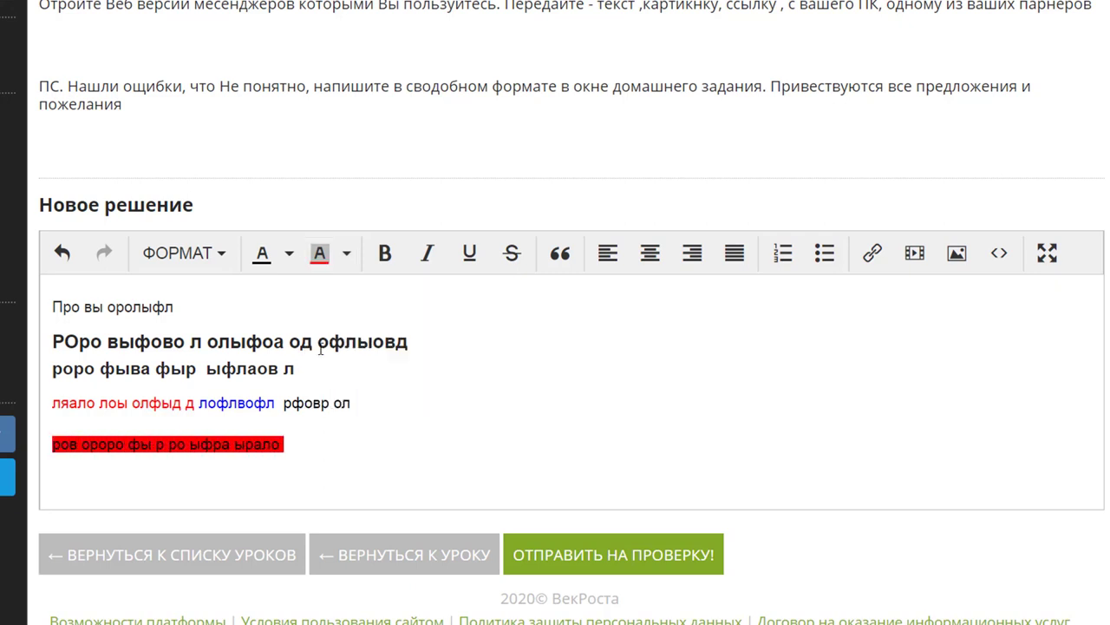
Continue the red-background line with "выфвол олдолд" on a blue background and "роырор" on a red background.
left_click(346, 252)
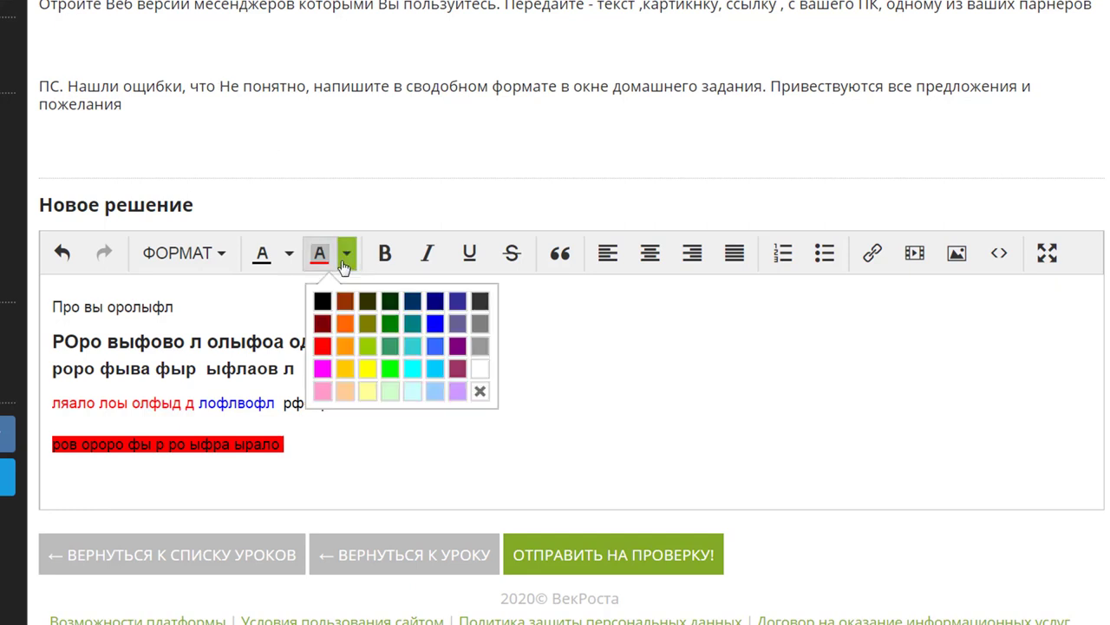
left_click(437, 325)
type("выфвол олдолд")
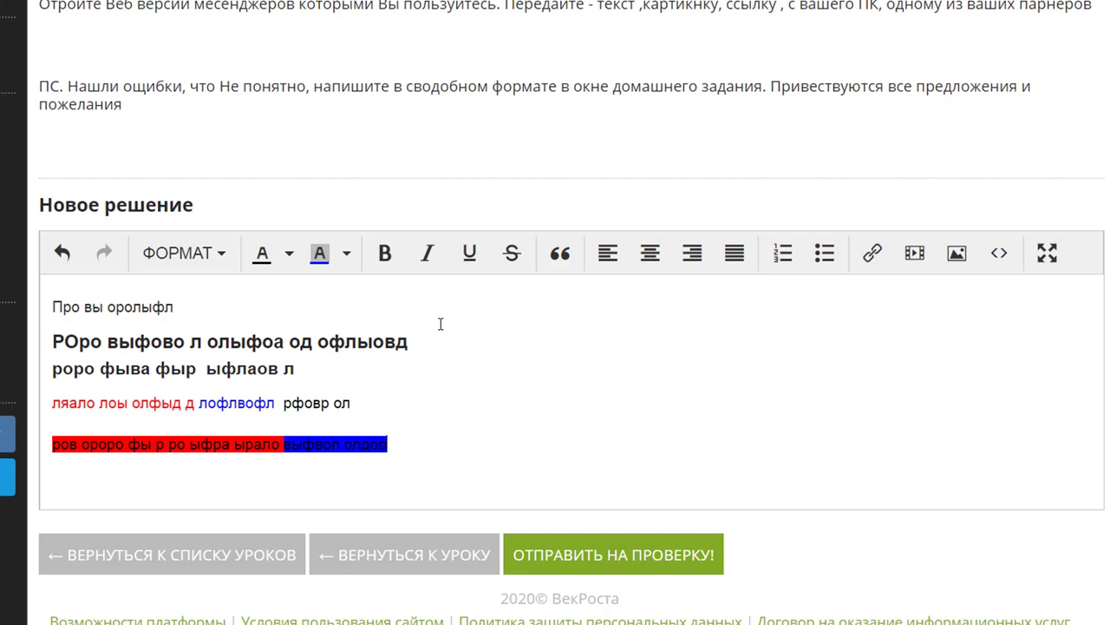
left_click(350, 259)
left_click(323, 345)
type("роырор")
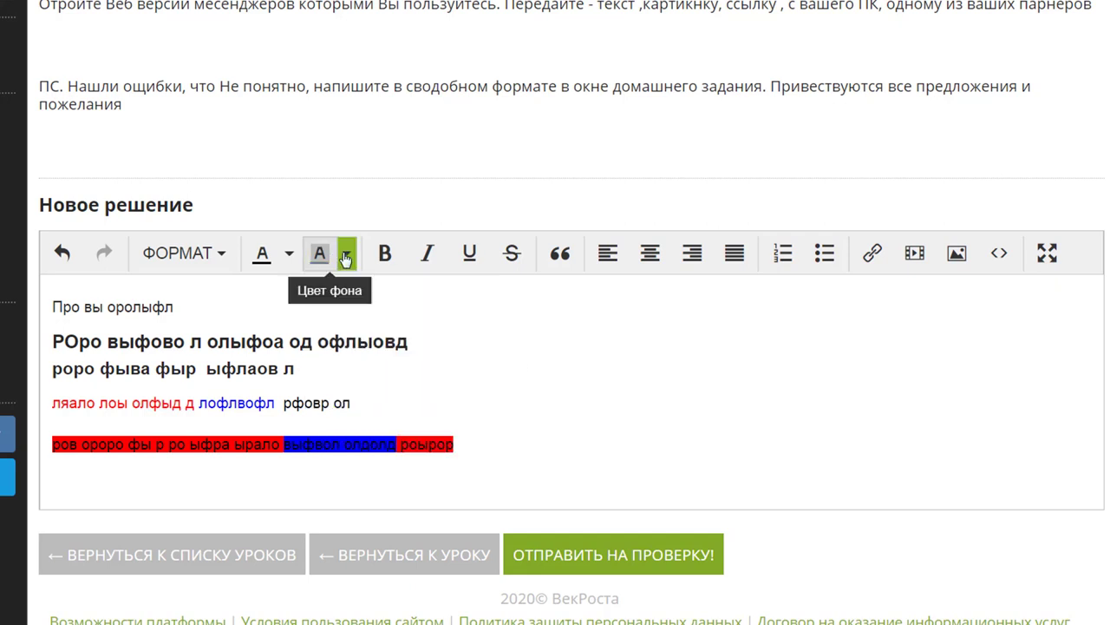
Finish the highlighted line with "ыфаыфар оорыоф л" on a white background and begin a new paragraph below.
left_click(346, 252)
left_click(478, 373)
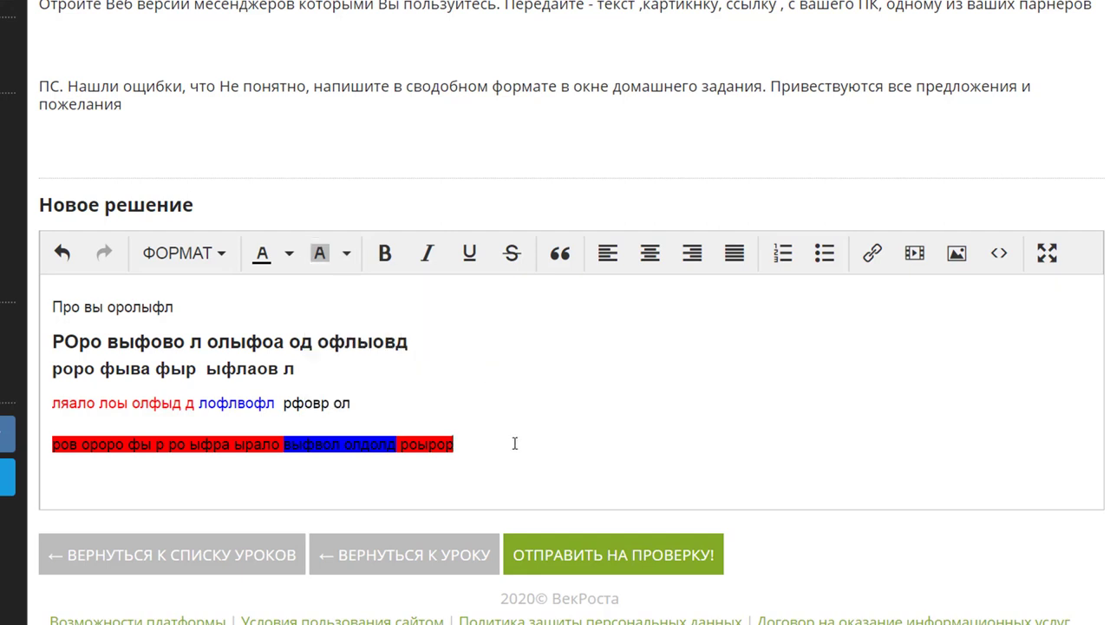
type("ыфаыфар о")
type("орыоф л")
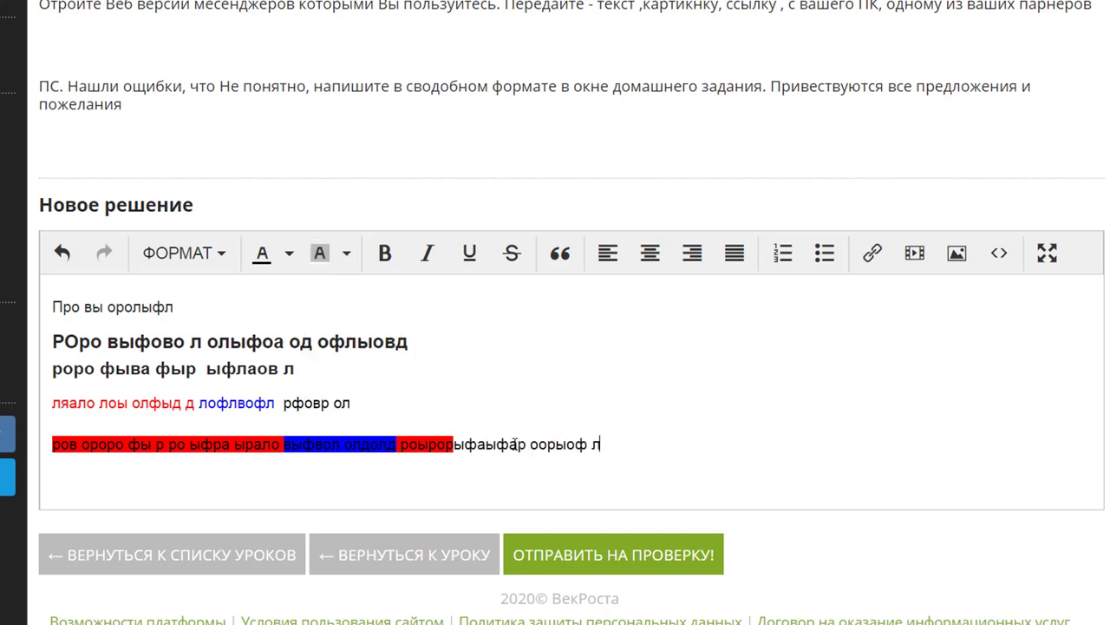
key("Return")
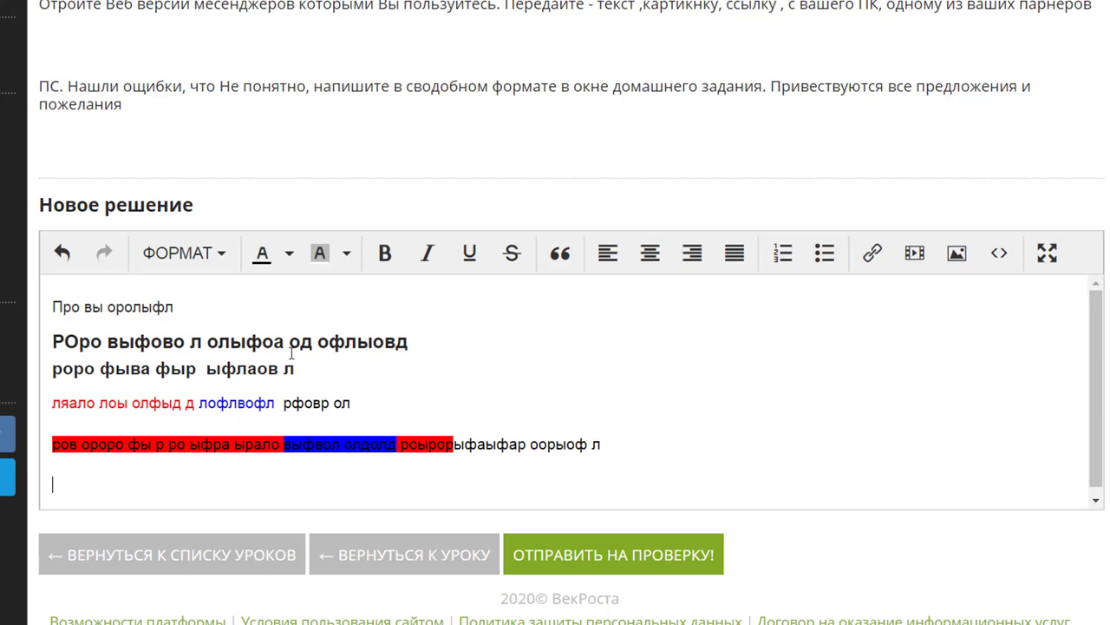
In the new paragraph, enter "ололо лол" in bold, "олол" in bold italic and "ололд" in bold italic underlined.
left_click(386, 256)
type("ололо лол")
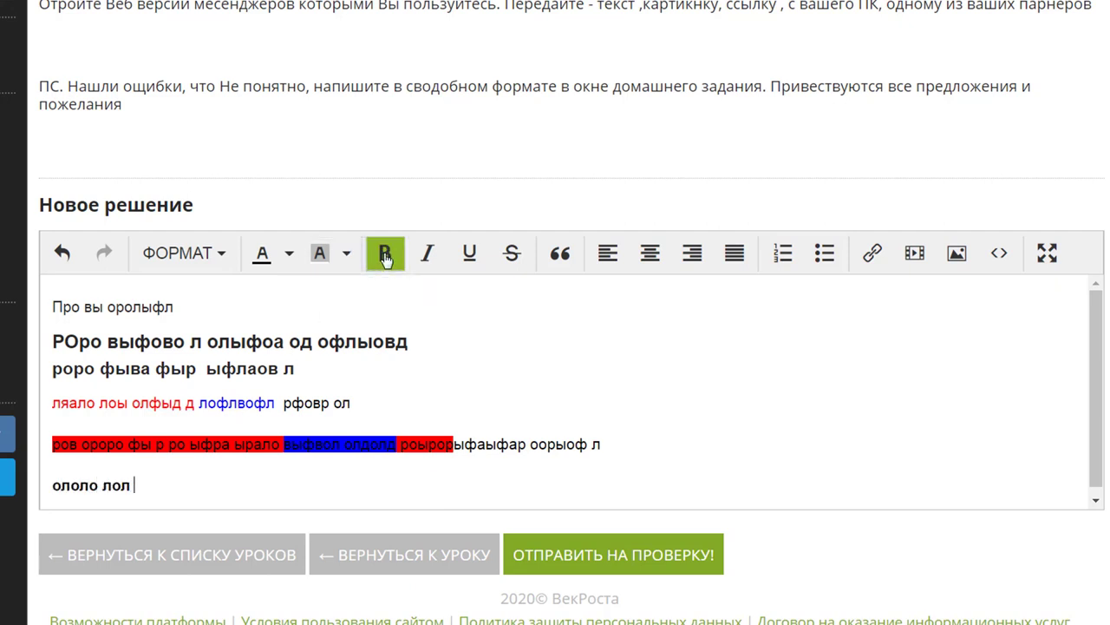
left_click(431, 261)
type("олол")
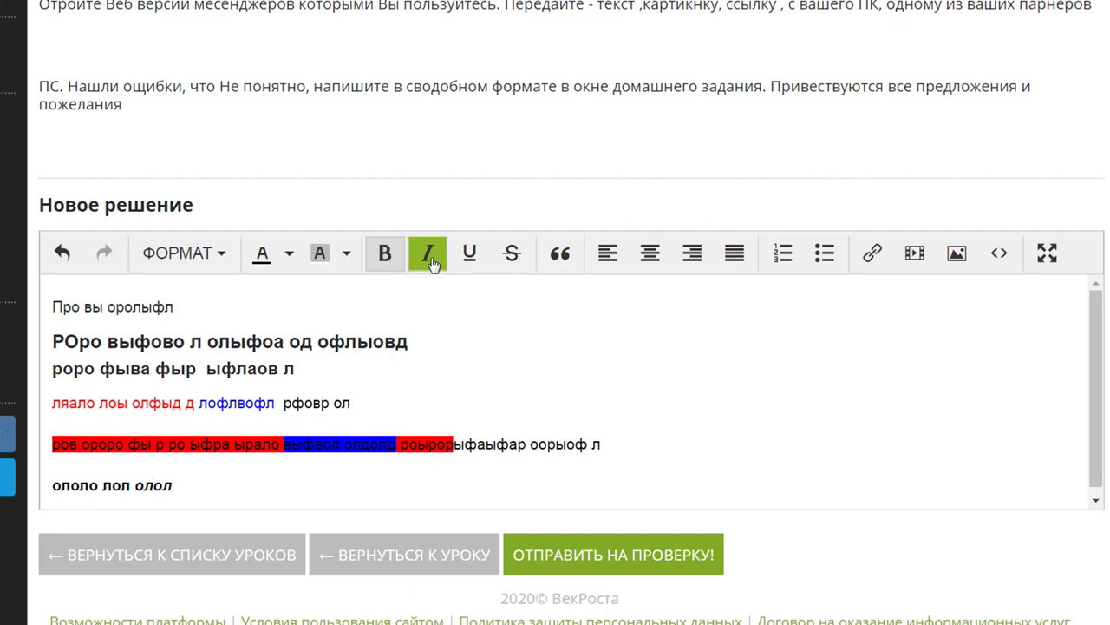
left_click(468, 253)
type("ололд")
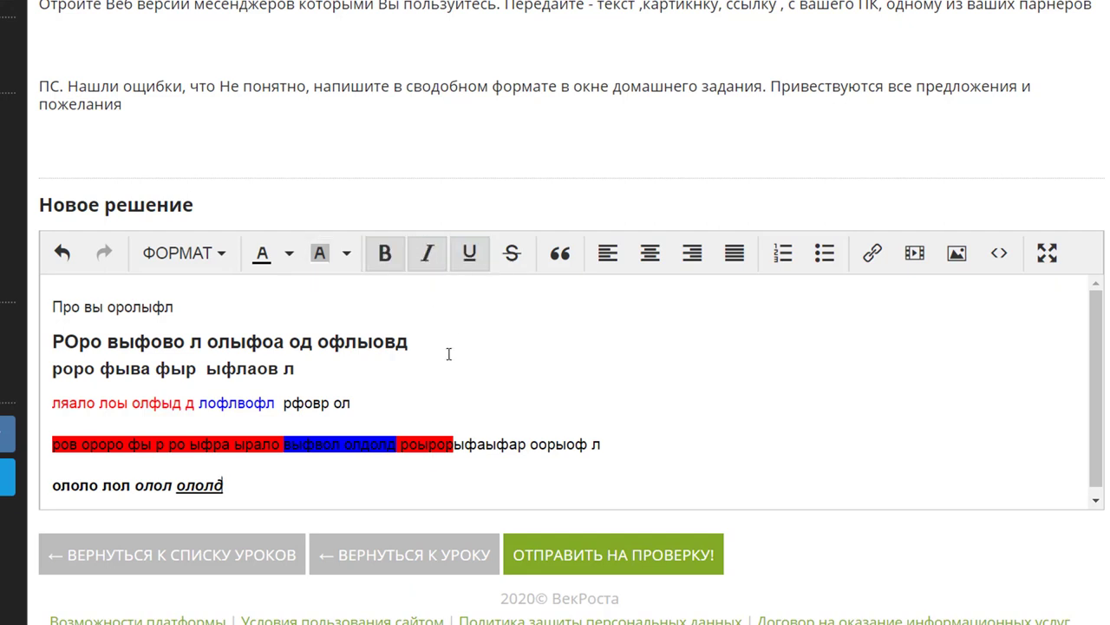
Continue the line with "рроро" in bold underlined, "ололол" only underlined and "олол ло дл" unformatted, ending with a new paragraph.
left_click(431, 252)
type("рроро ол")
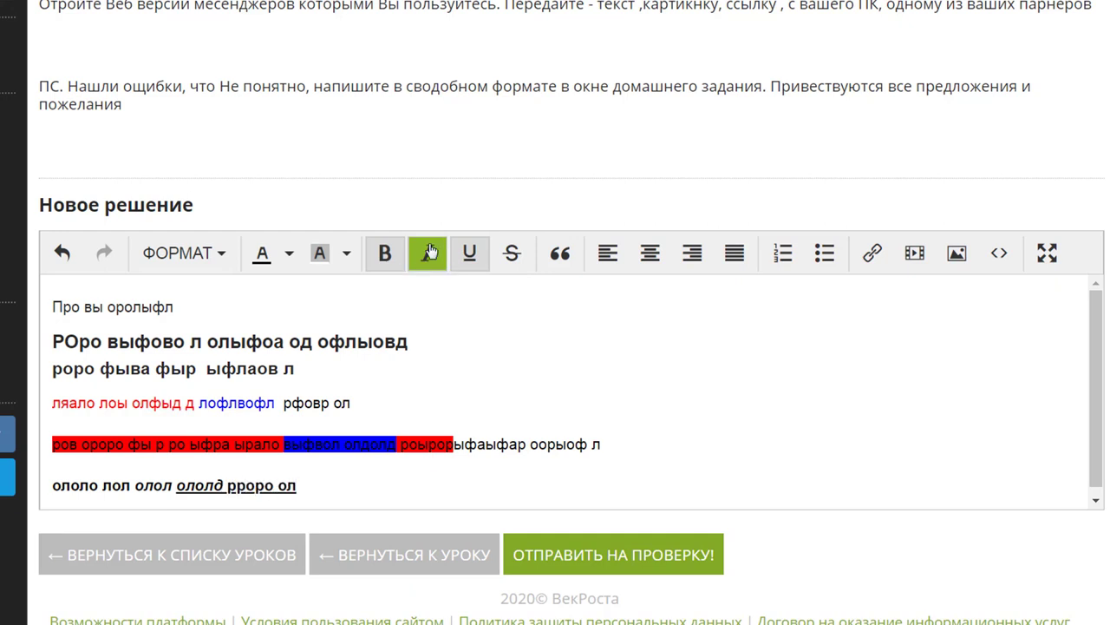
left_click(384, 255)
type("олол")
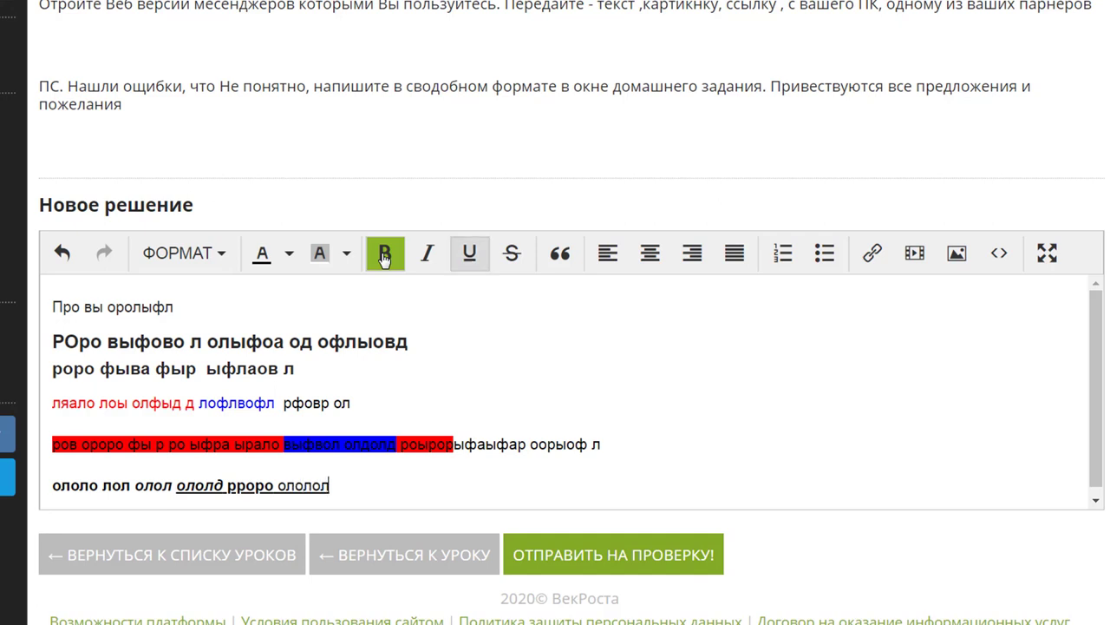
left_click(468, 253)
type("олол ло дл")
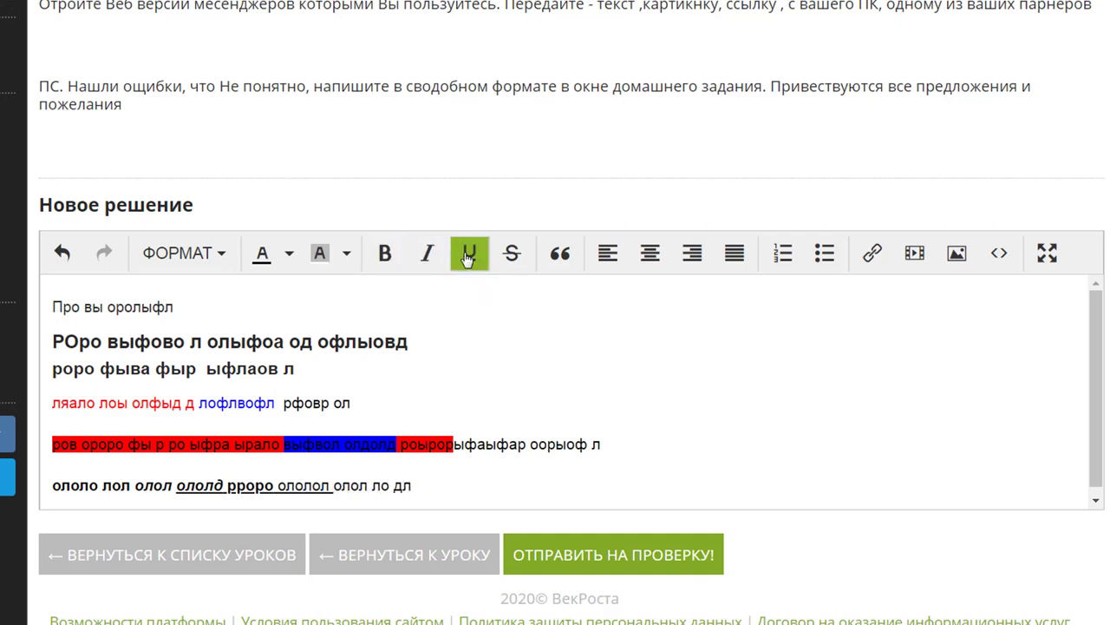
key("Return")
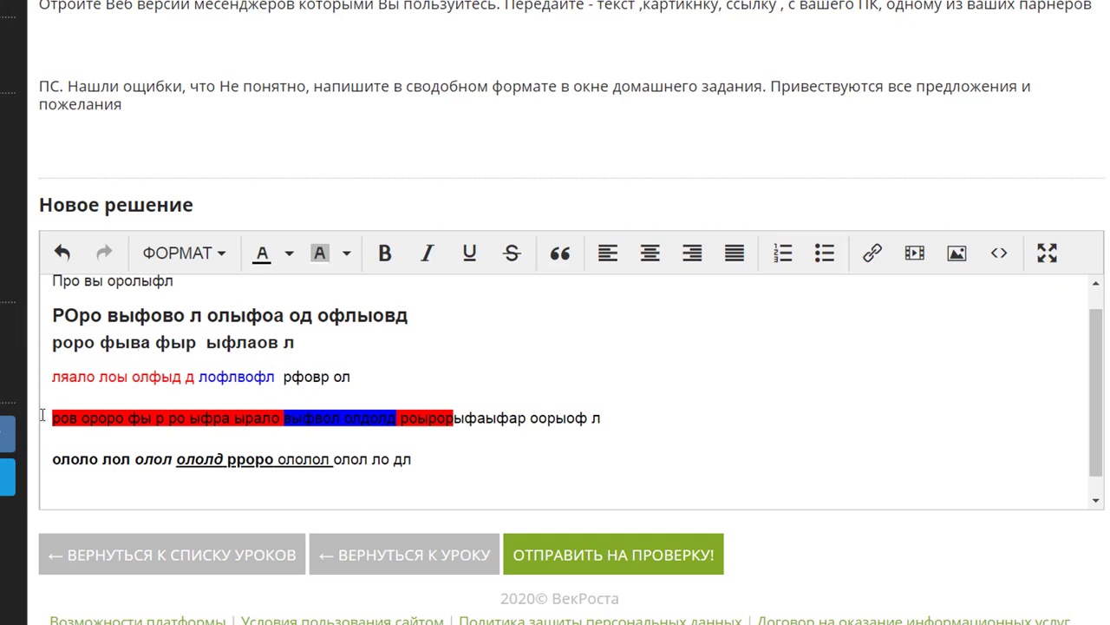
Set a white background on the red and blue highlighted text from "ров ороро" through "роырор".
left_click_drag(50, 414, 456, 428)
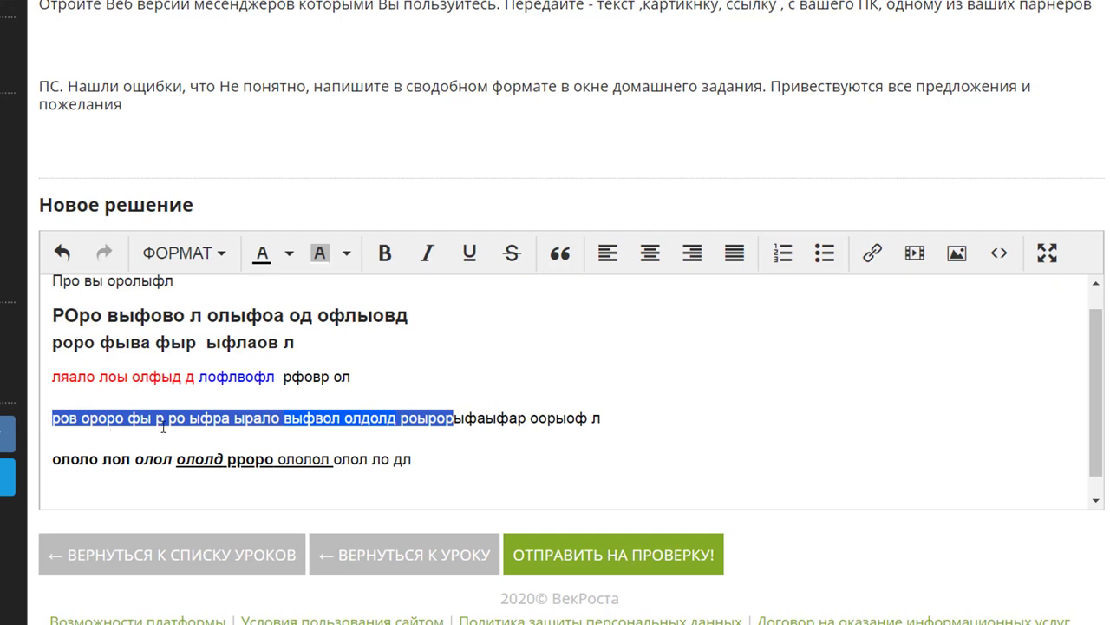
left_click(340, 260)
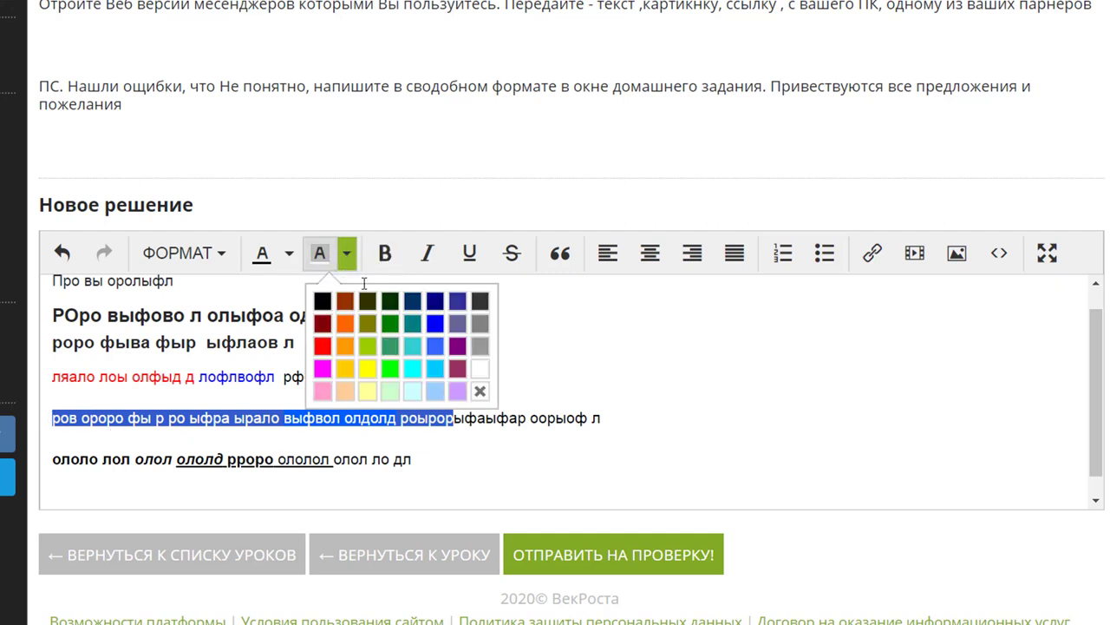
left_click(481, 370)
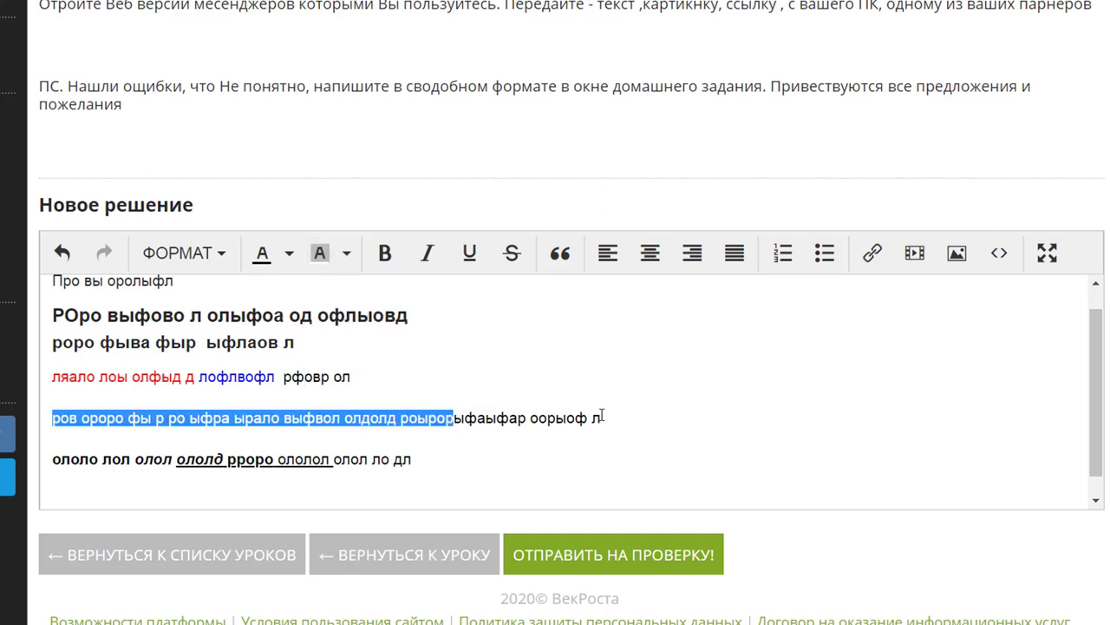
left_click(626, 422)
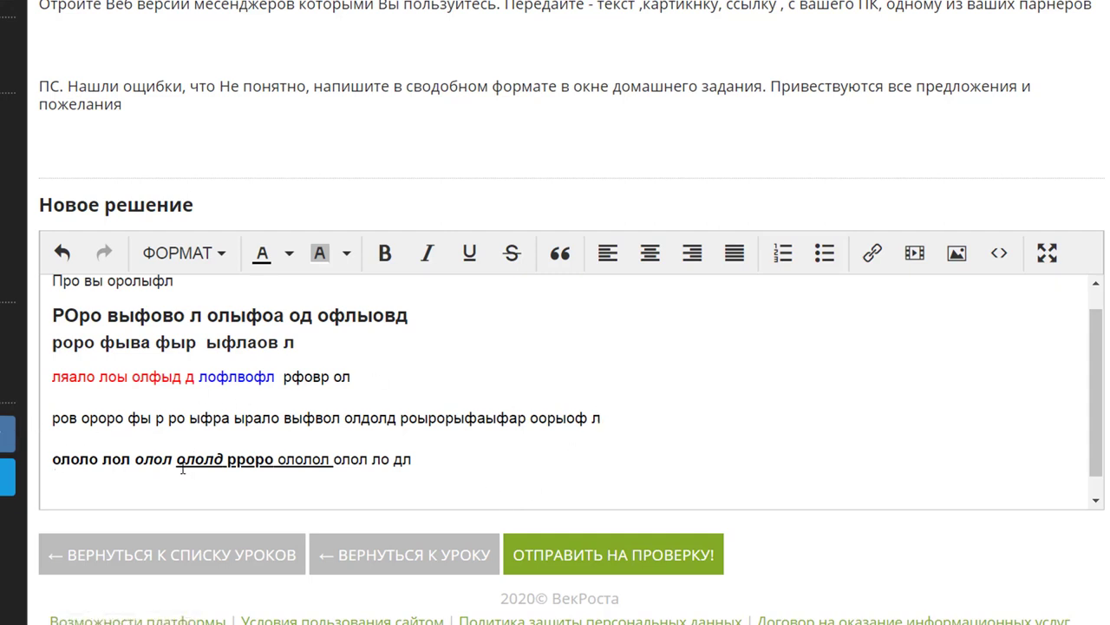
Colour the underlined bold words "ололд рроро" red.
left_click_drag(176, 460, 277, 462)
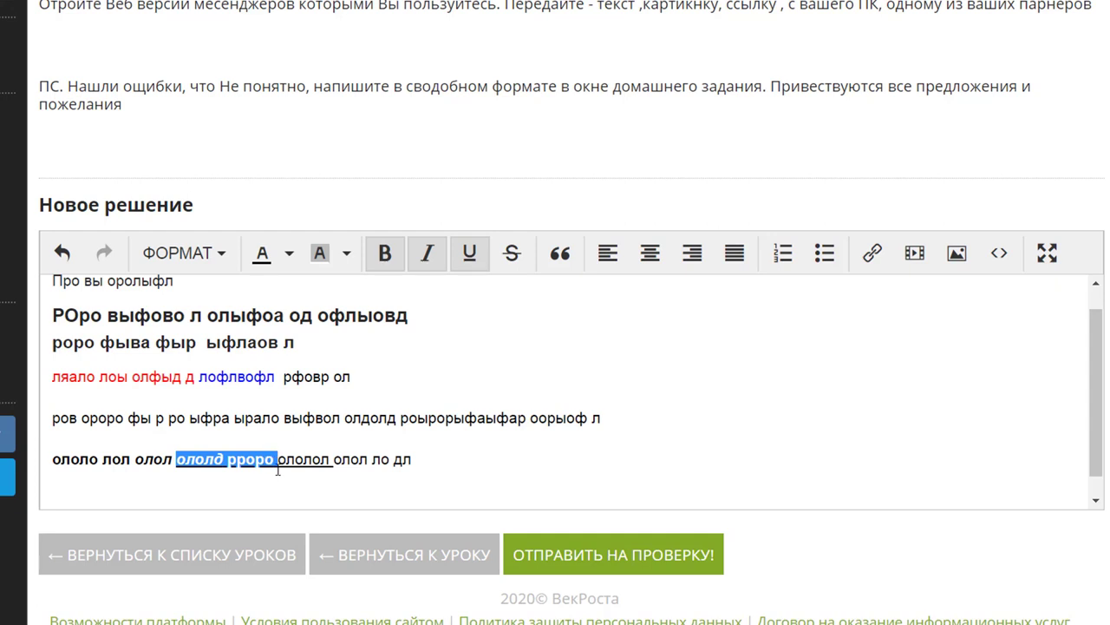
left_click(292, 254)
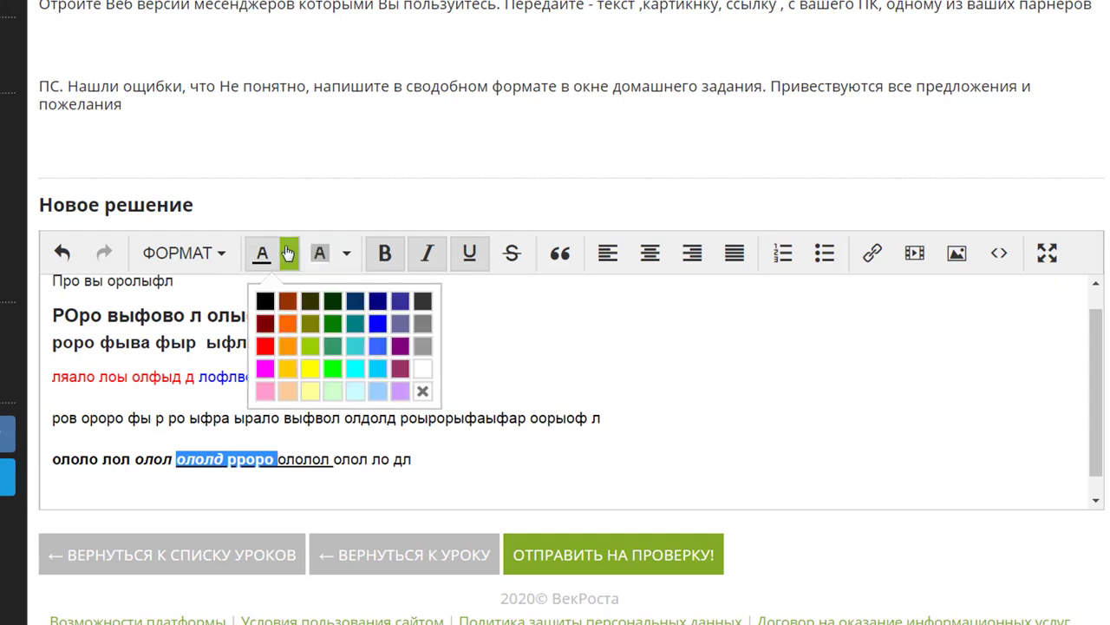
left_click(264, 346)
left_click(402, 492)
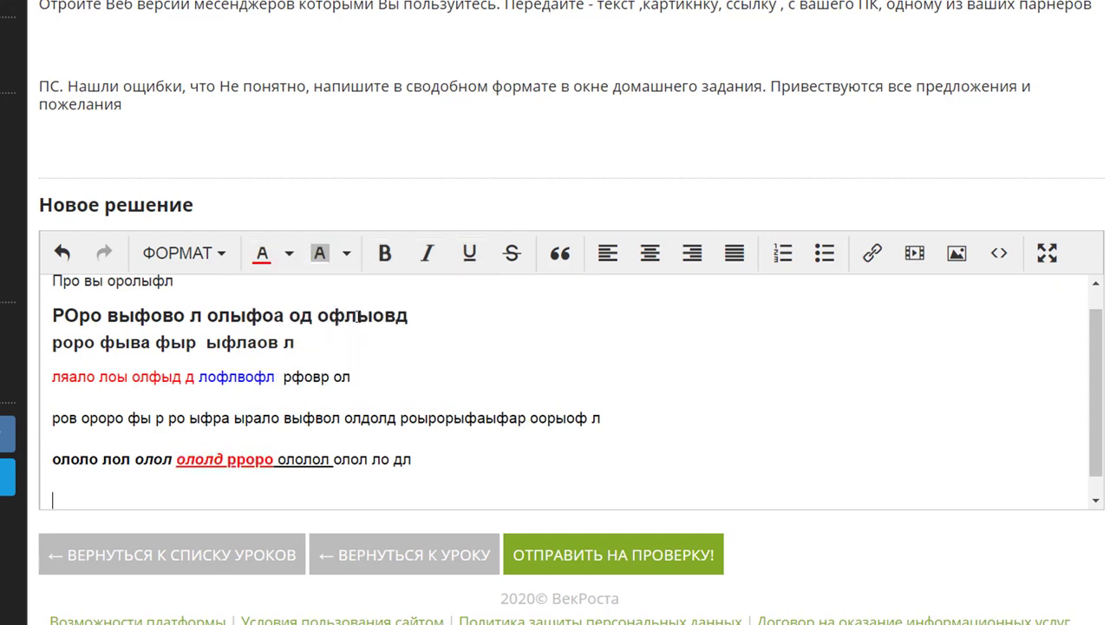
Change the heading "РОро выфово л олыфоа од офлыовд" to the "Заголовок 3" format.
left_click_drag(412, 314, 35, 304)
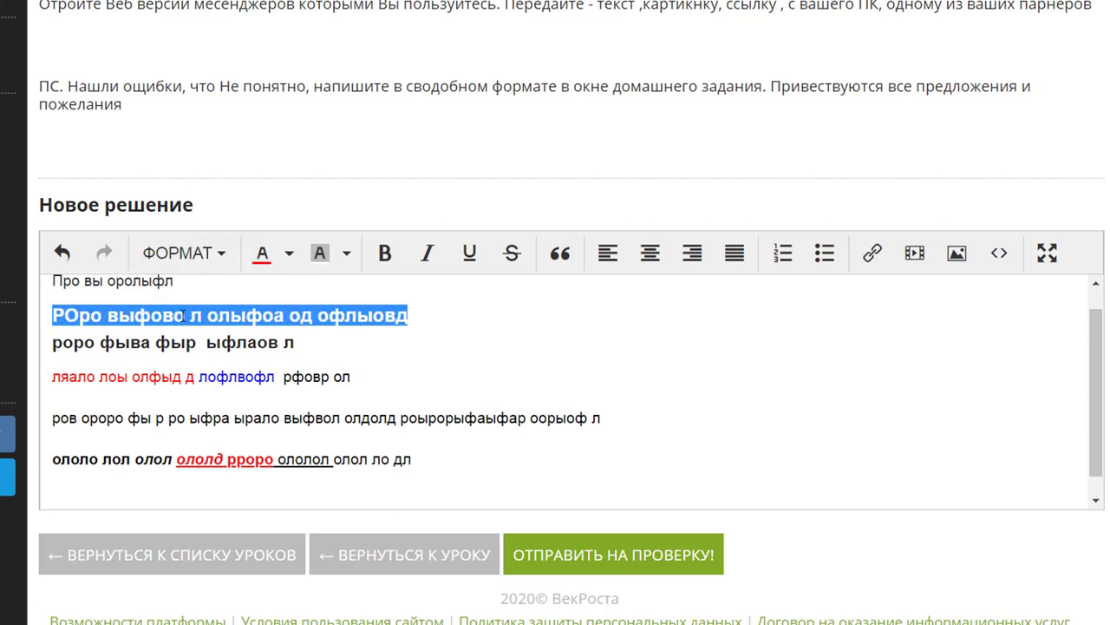
left_click(220, 257)
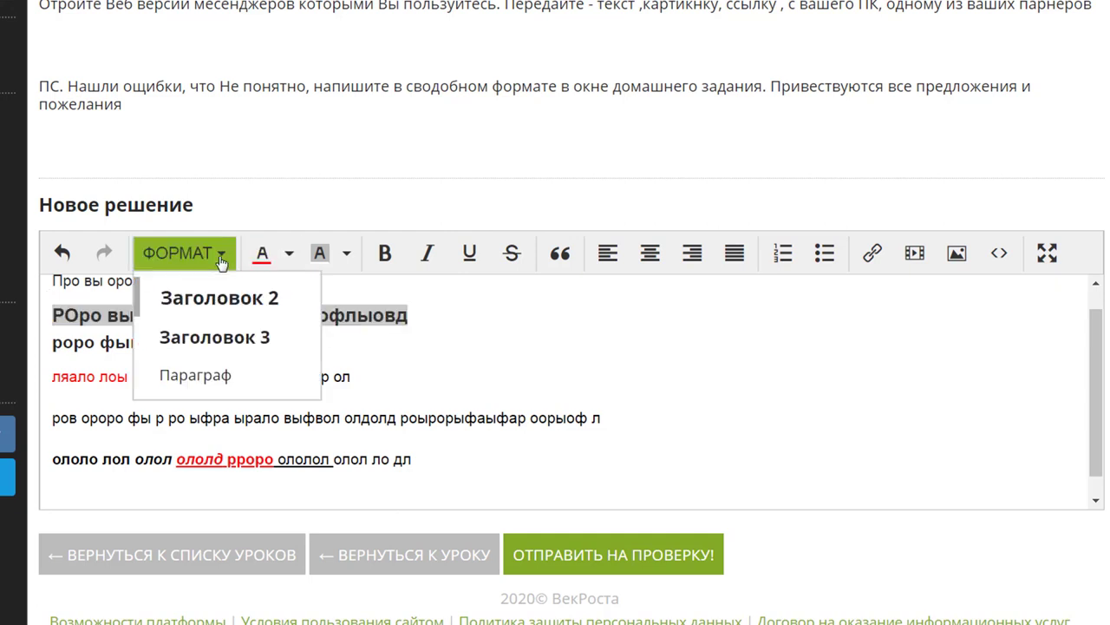
left_click(208, 344)
left_click(355, 373)
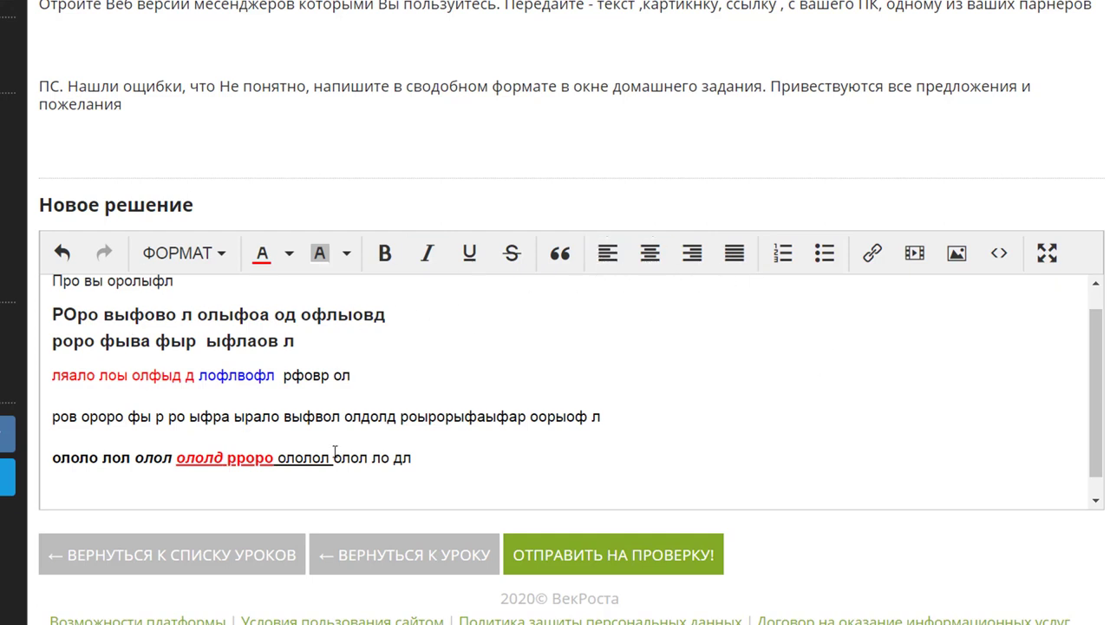
Add a centred line "вофылвол ол" below the paragraph with bold and underlined text.
left_click(426, 461)
key("Return")
scroll(527, 468, "down", 2)
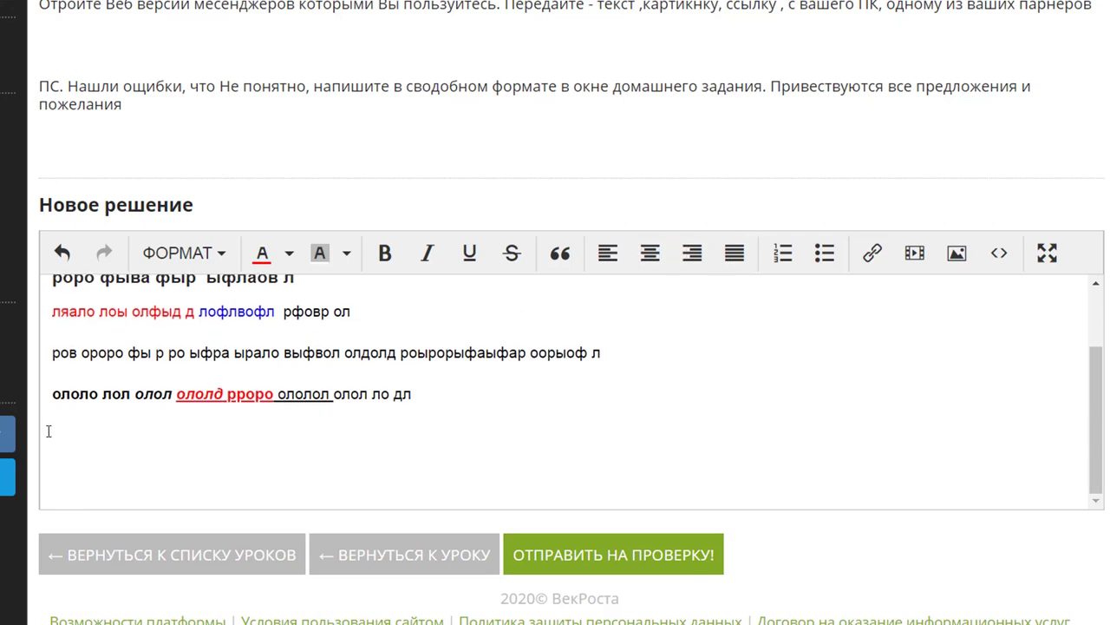
left_click(649, 255)
type("вофылвол  ол")
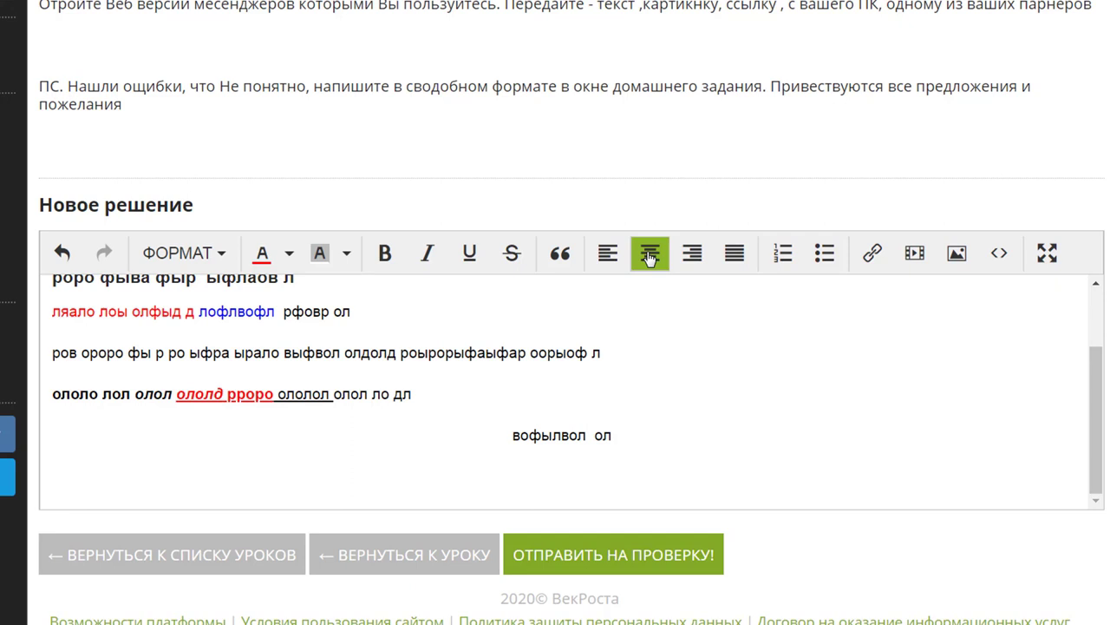
Centre the heading "РОро выфово л олыфоа од офлыовд".
scroll(486, 365, "up", 2)
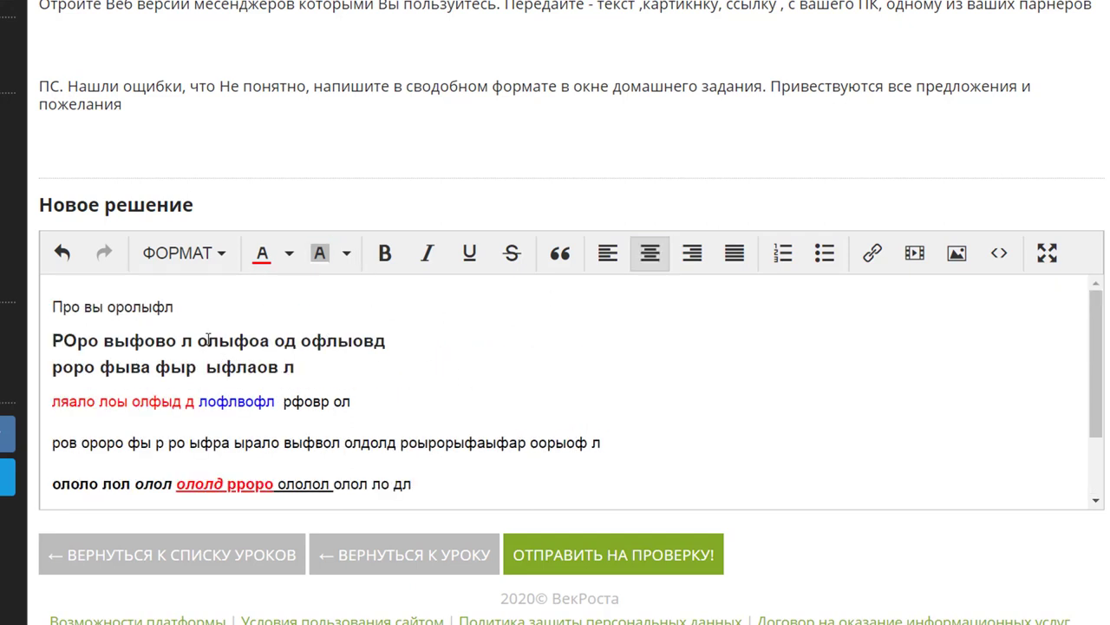
left_click(253, 341)
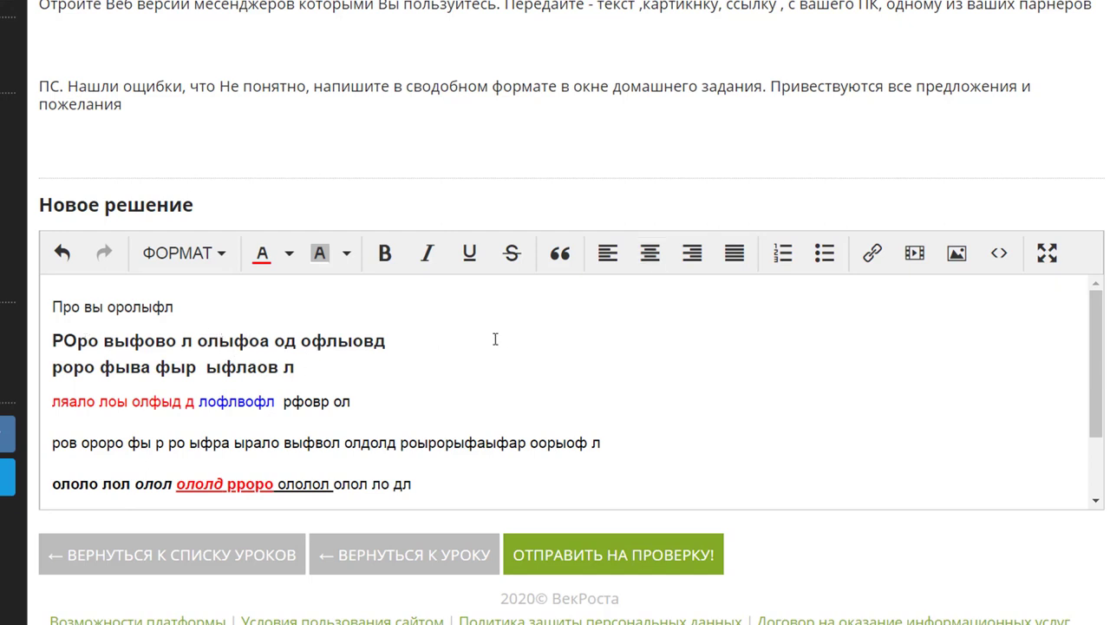
left_click(651, 255)
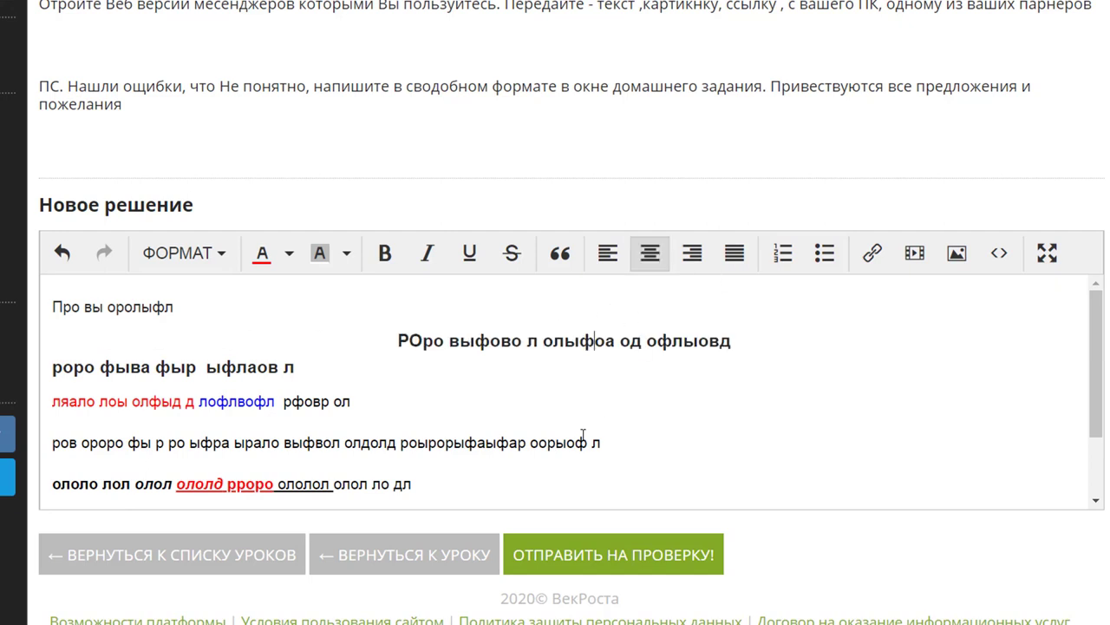
At the end of the solution, add a bulleted list with "РРОро лол олфы", "ололо лдодл ыа" and "ьлыаыьпллд".
key("ctrl+End")
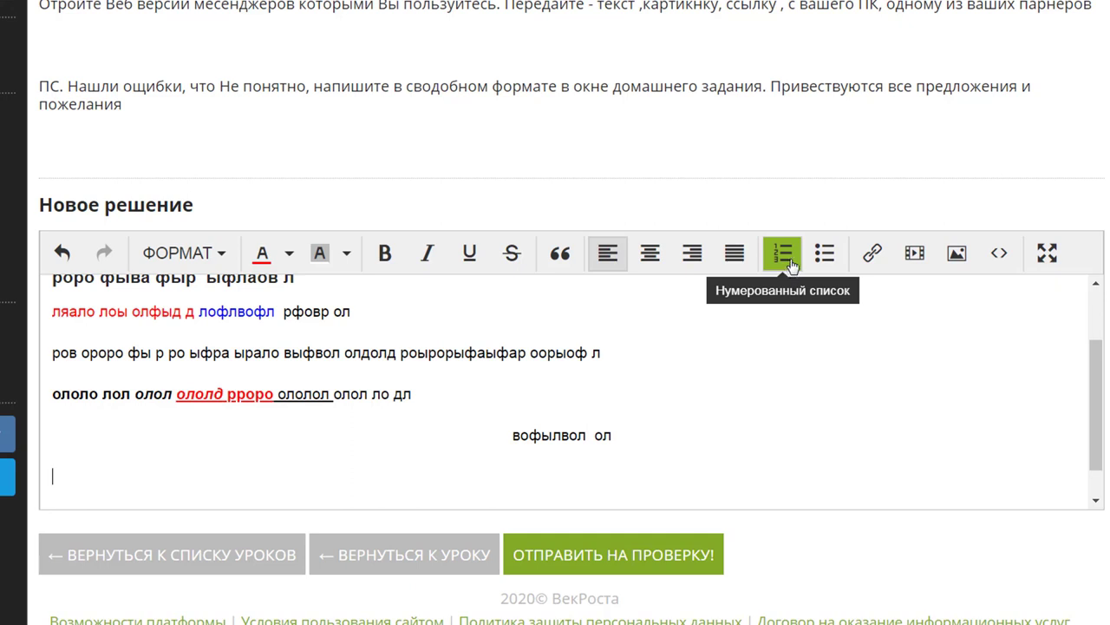
left_click(825, 257)
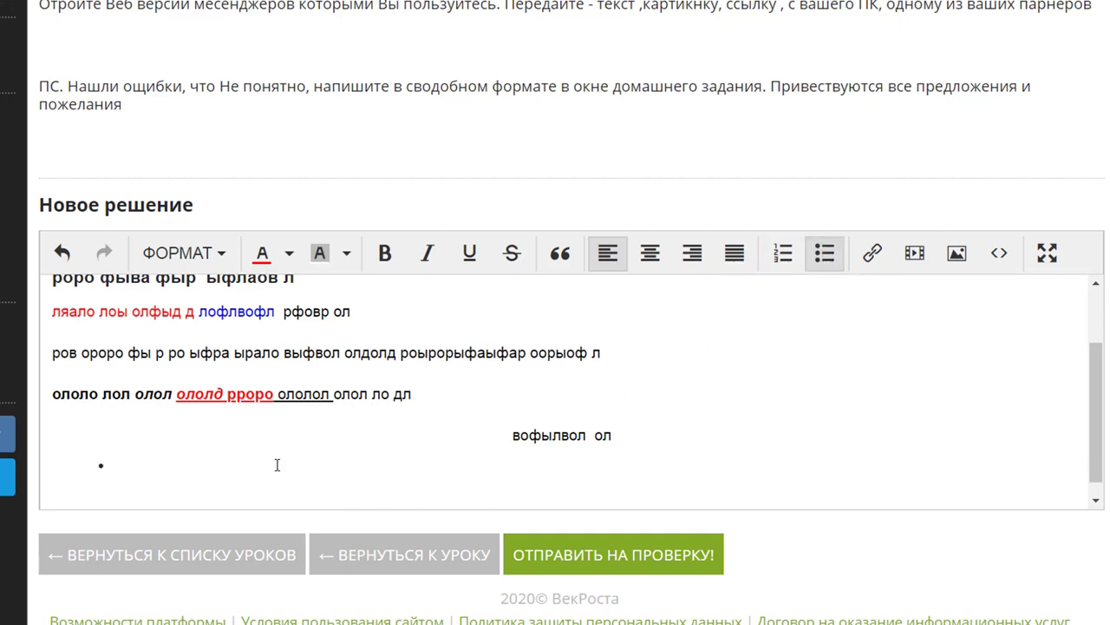
type("РРОро  лол олфы")
key("Return")
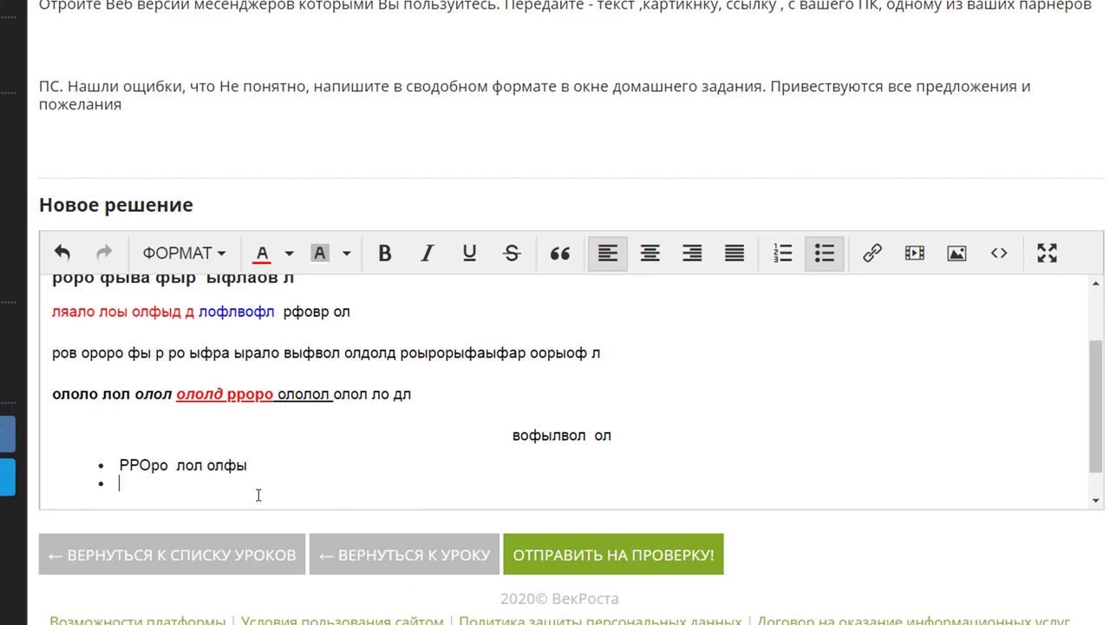
type("ололо лдодл ыа")
key("Return")
type("ьлыаыьпллд")
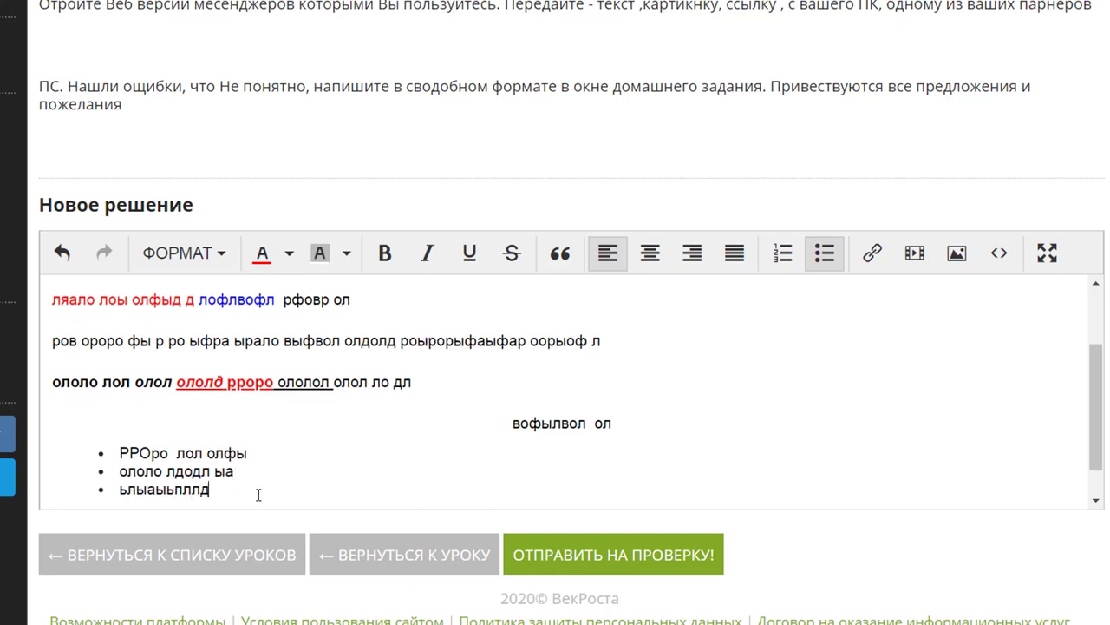
End the bulleted list and add the plain line "вфвлофы о лоылоад" below it.
key("Return")
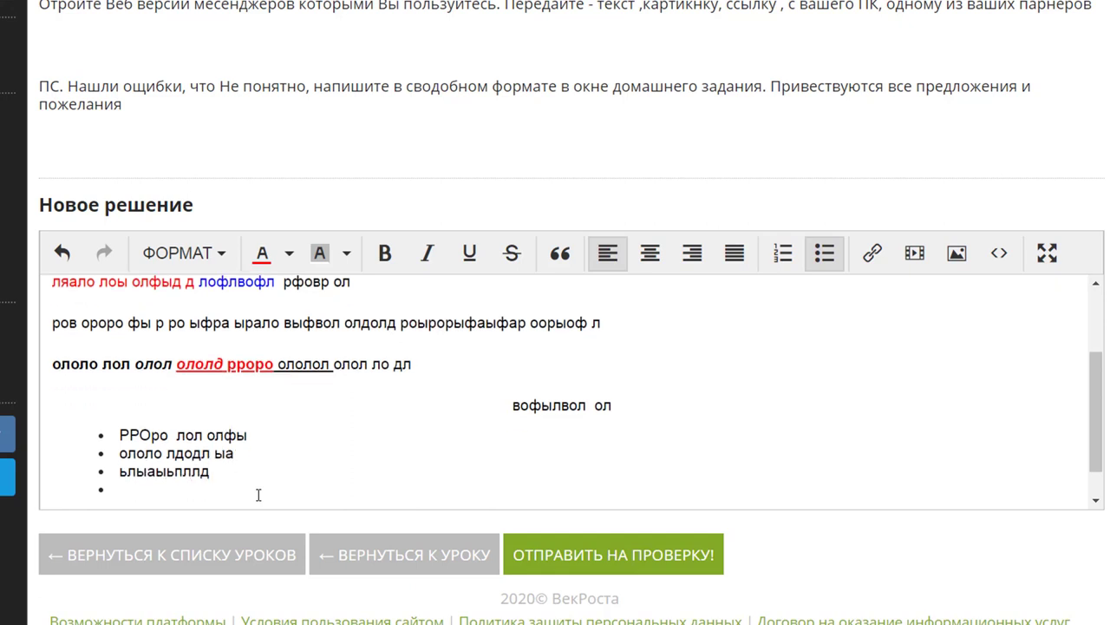
left_click(824, 255)
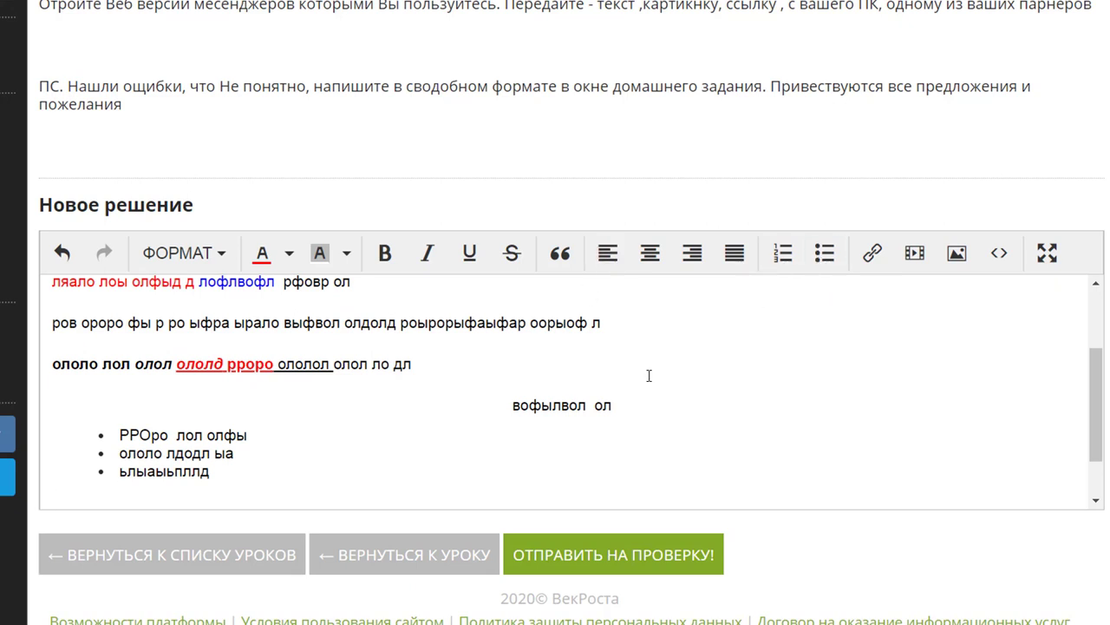
type("вфвлофы о лоылоад")
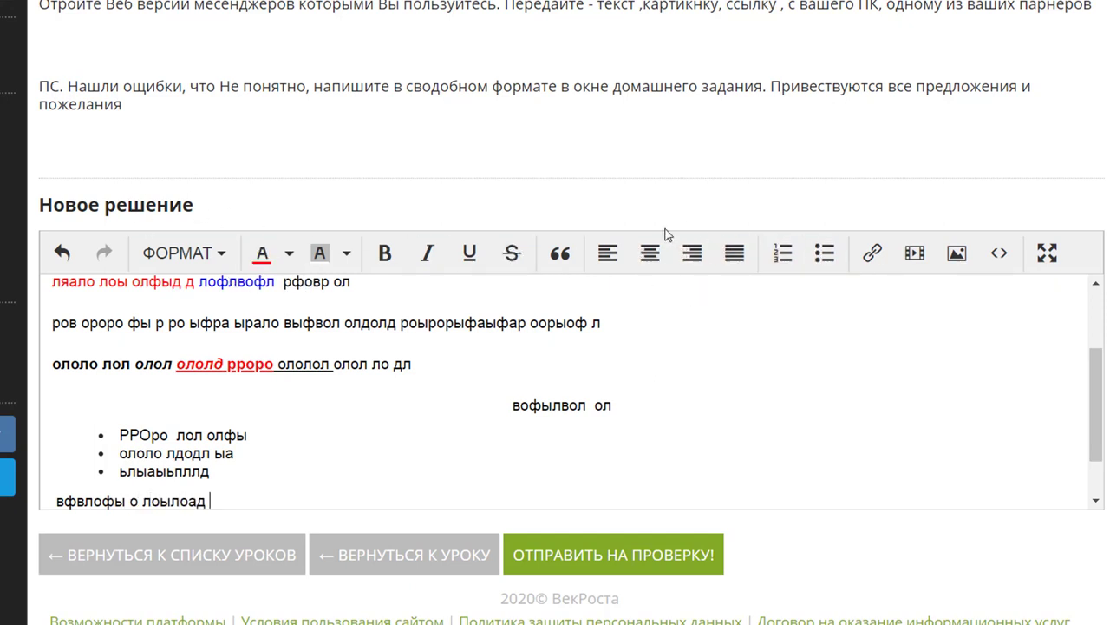
scroll(408, 373, "up", 3)
scroll(376, 376, "down", 5)
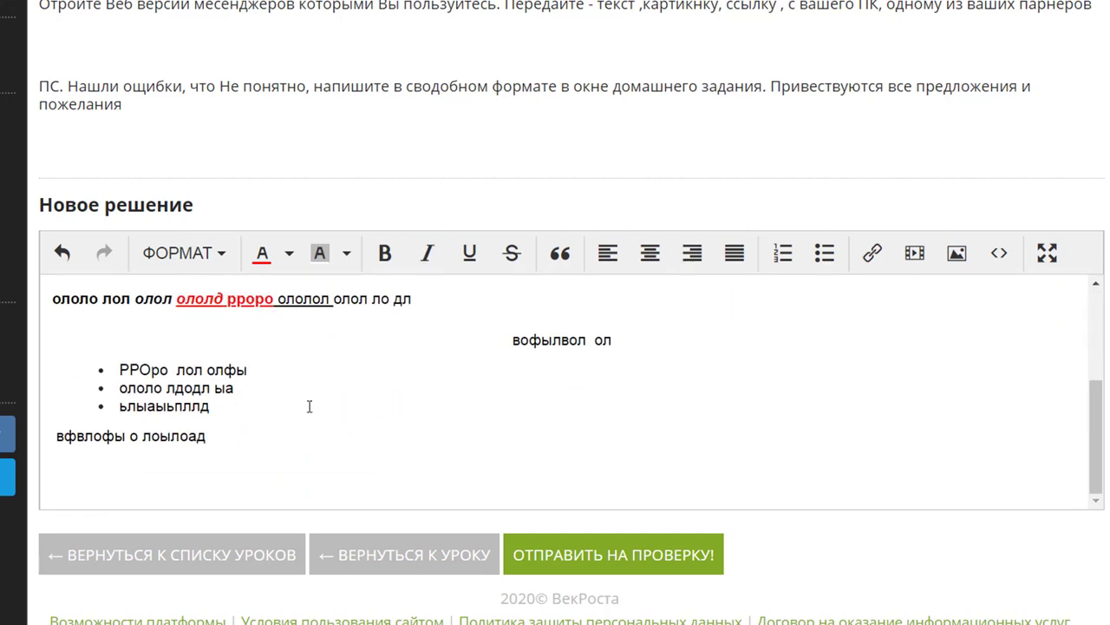
scroll(521, 404, "up", 4)
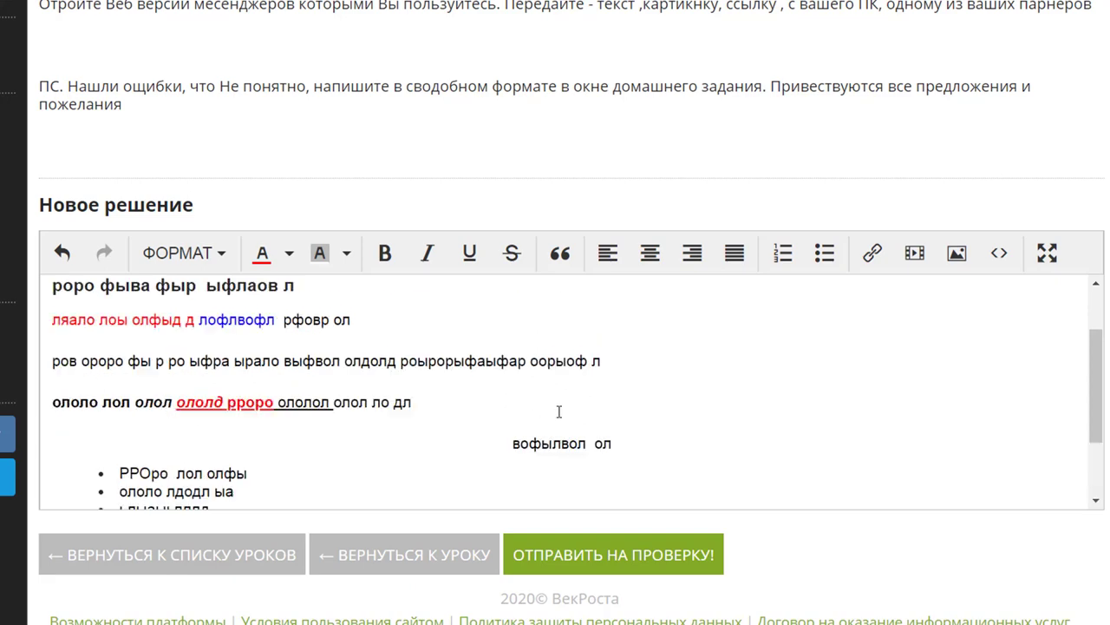
scroll(395, 310, "down", 4)
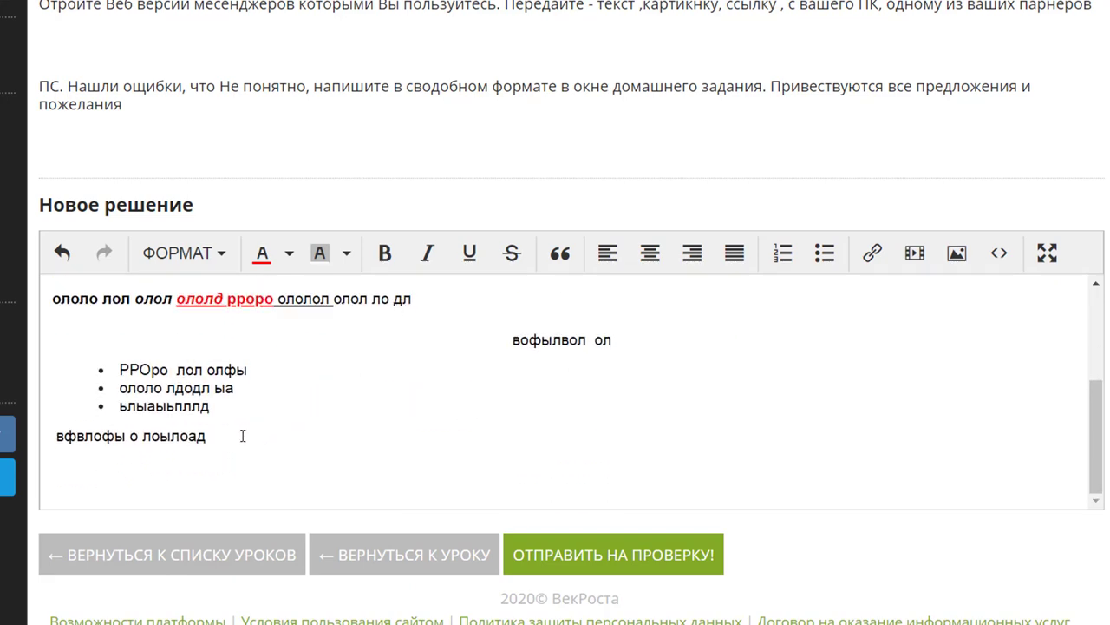
key("Return")
scroll(677, 341, "up", 4)
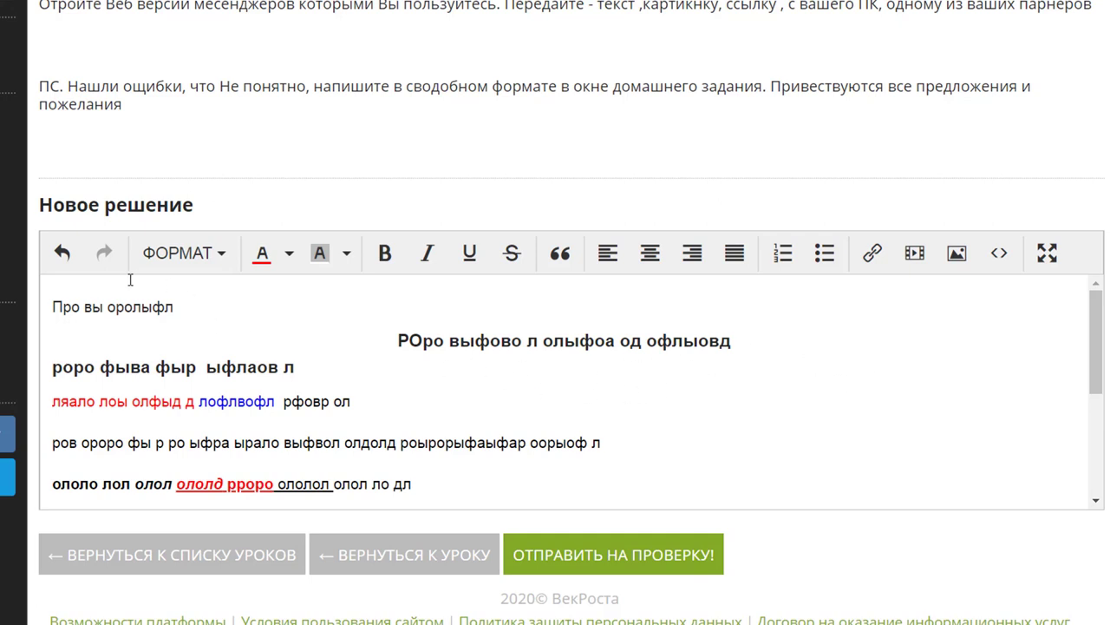
Undo the latest edits back to the bulleted list's first item "РРОро лол олфы".
left_click(62, 252)
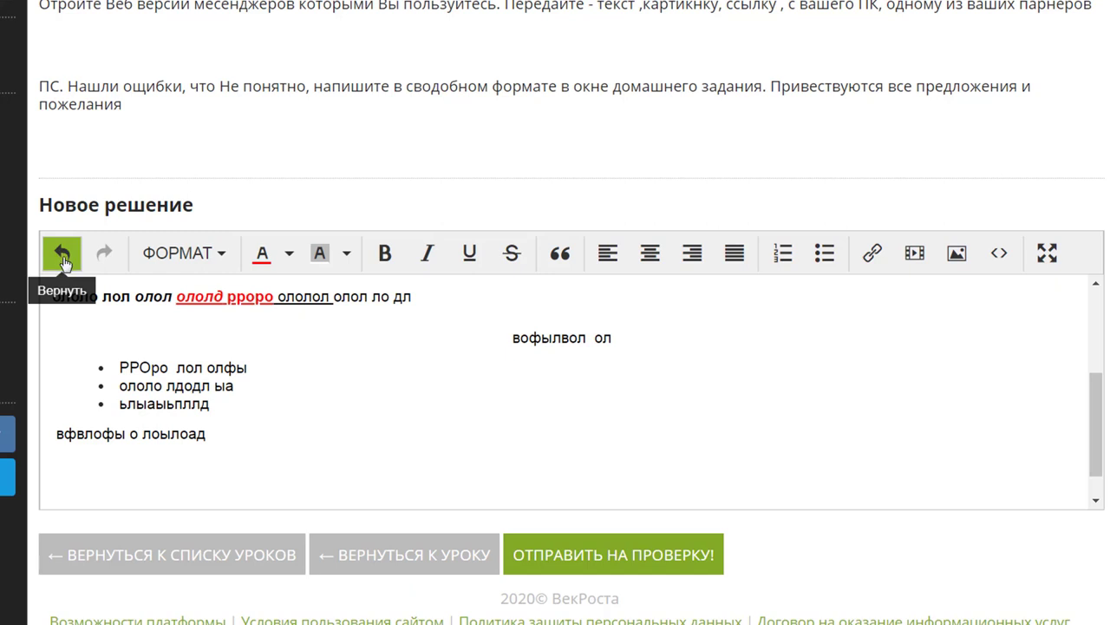
left_click(64, 258)
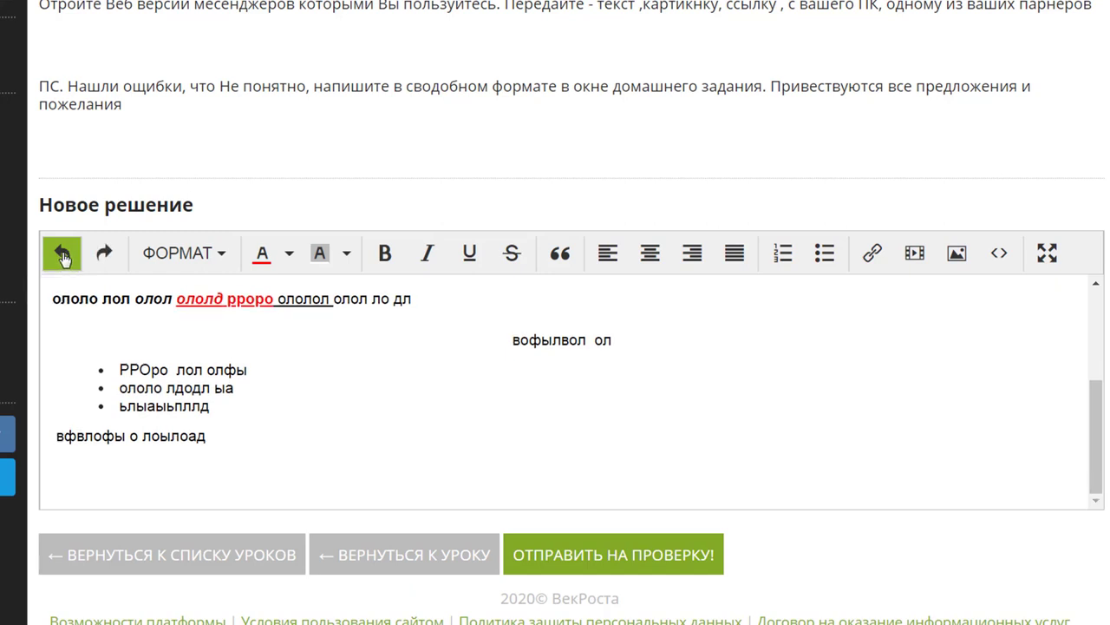
left_click(63, 259)
left_click(63, 260)
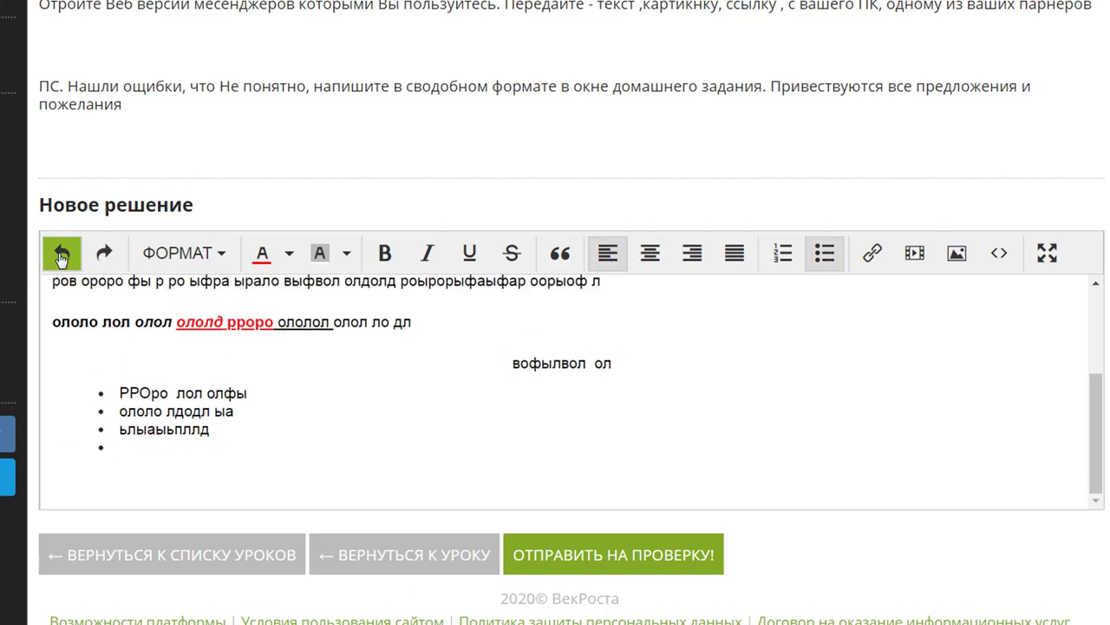
left_click(62, 260)
left_click(63, 260)
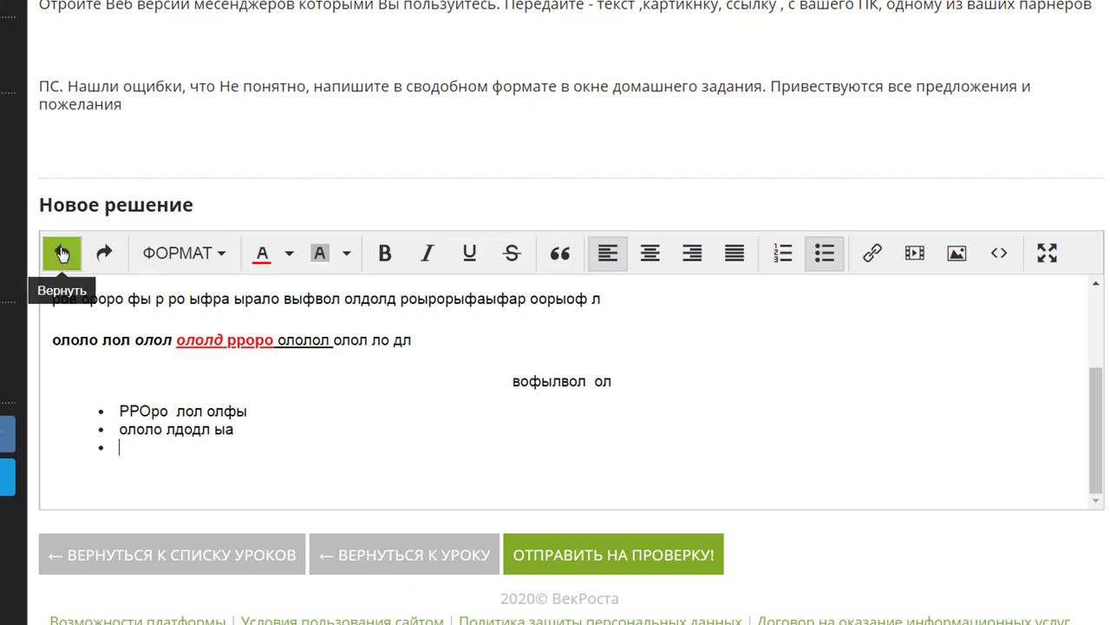
left_click(62, 253)
left_click(62, 253)
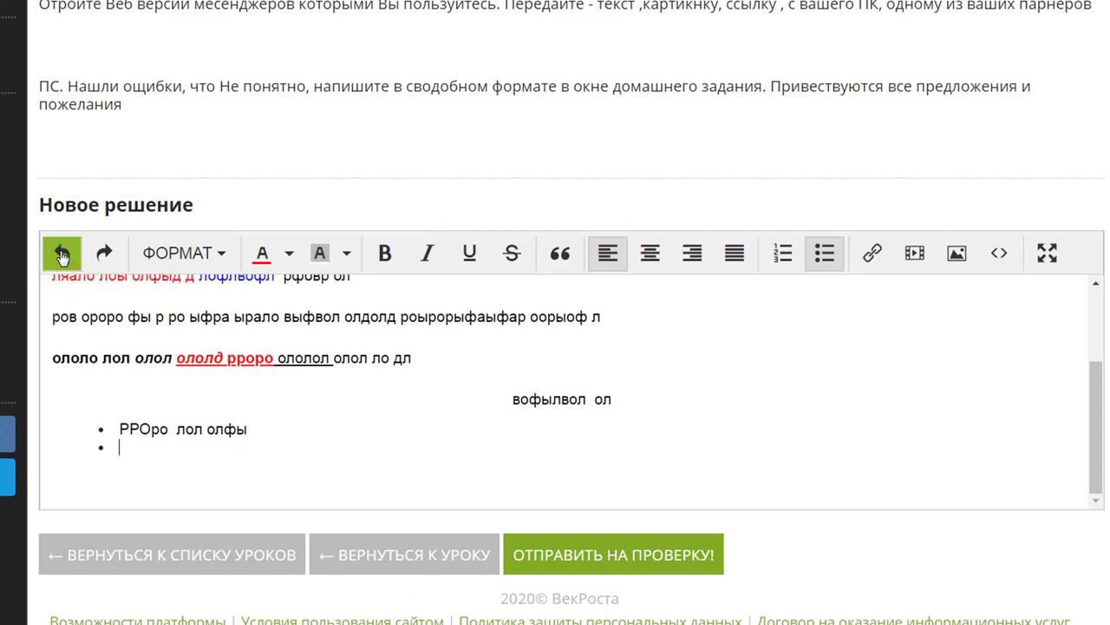
left_click(63, 253)
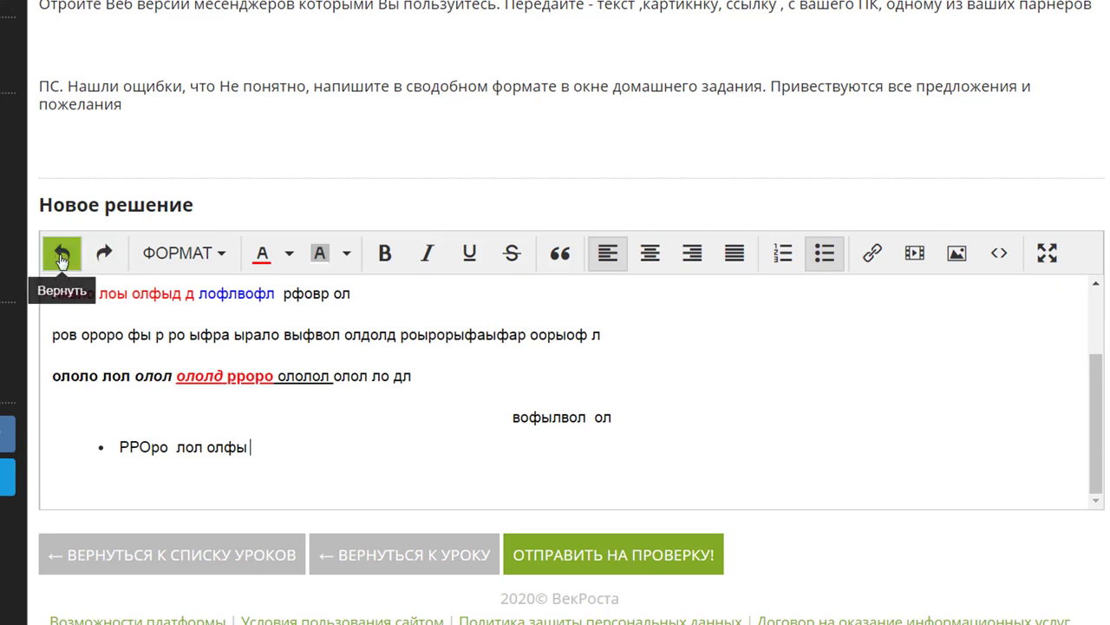
Redo the edits that add bullets "ололо лдодл ыа" and "ьлыаыьпллд", and end the bulleted list with an empty plain line.
left_click(105, 255)
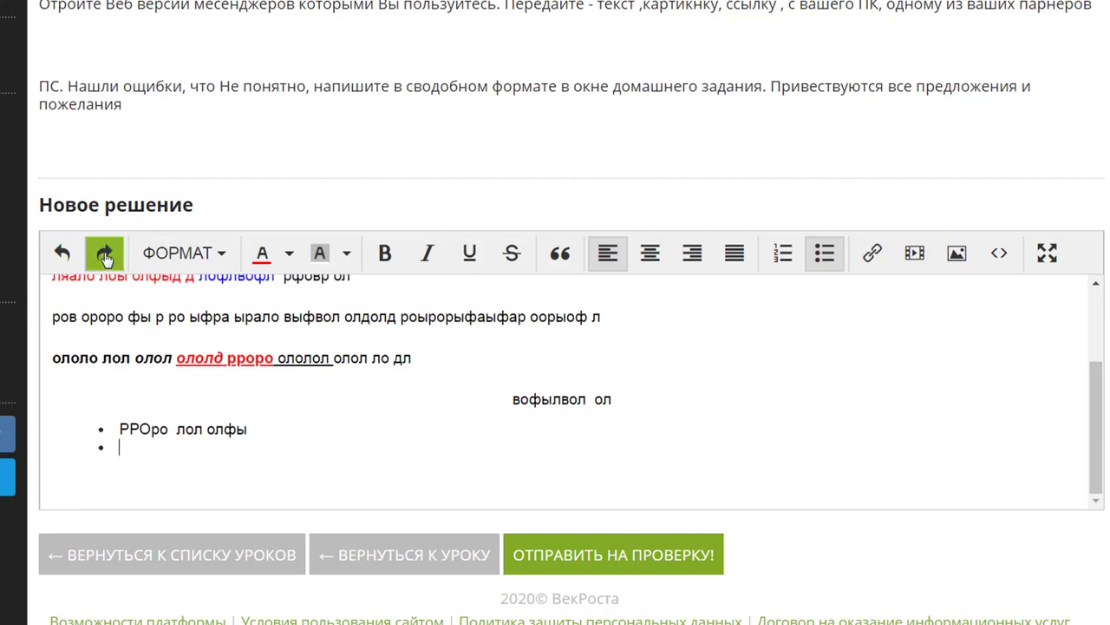
left_click(105, 255)
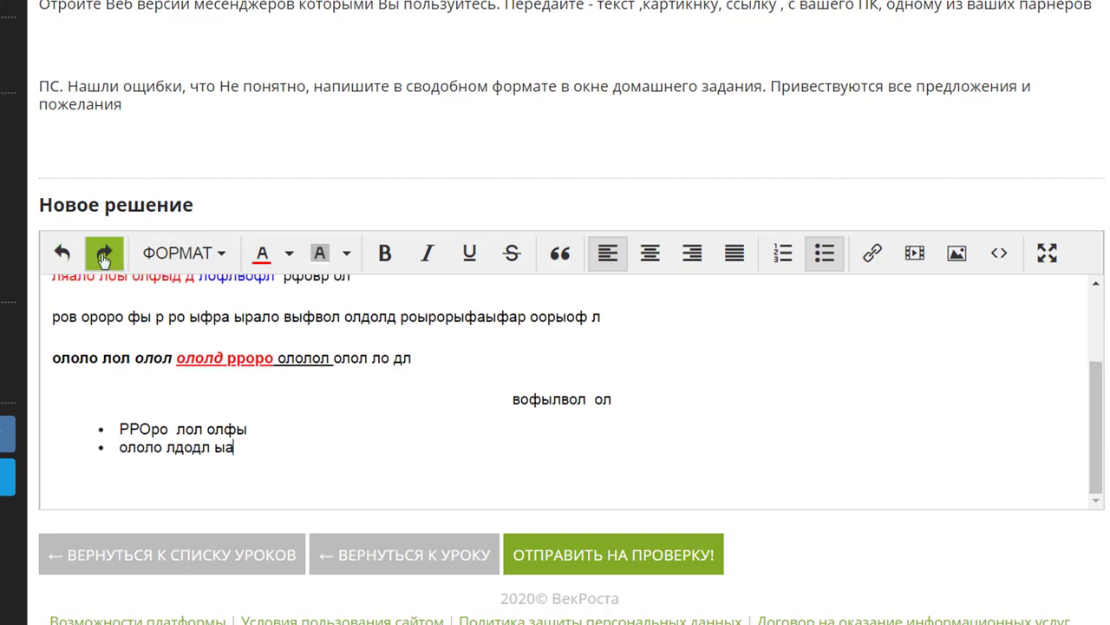
left_click(106, 256)
left_click(105, 257)
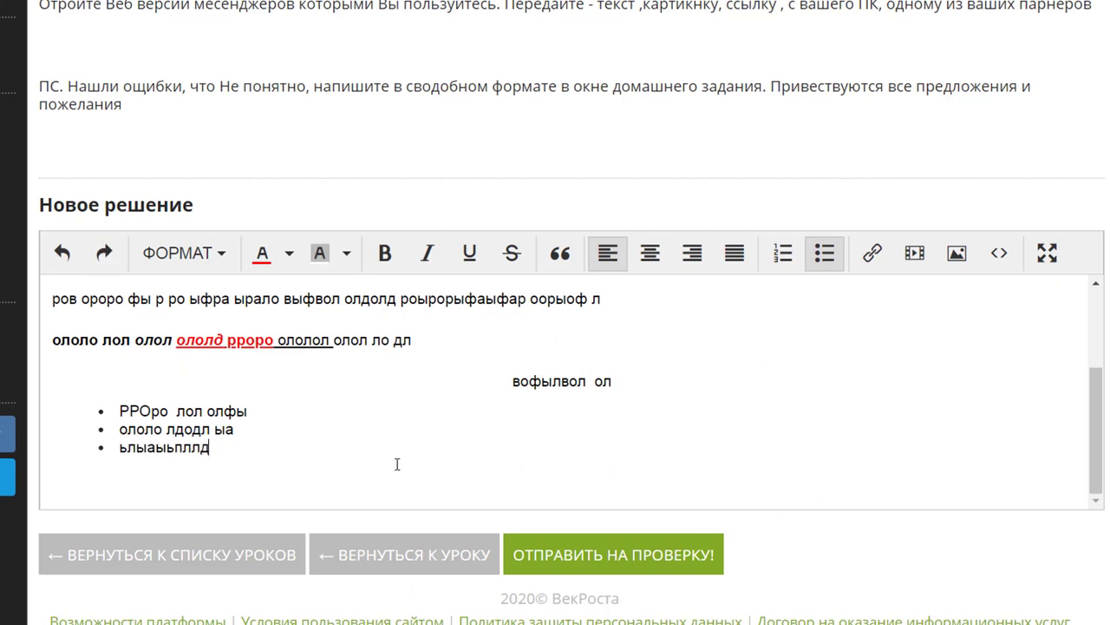
key("Return")
key("Return")
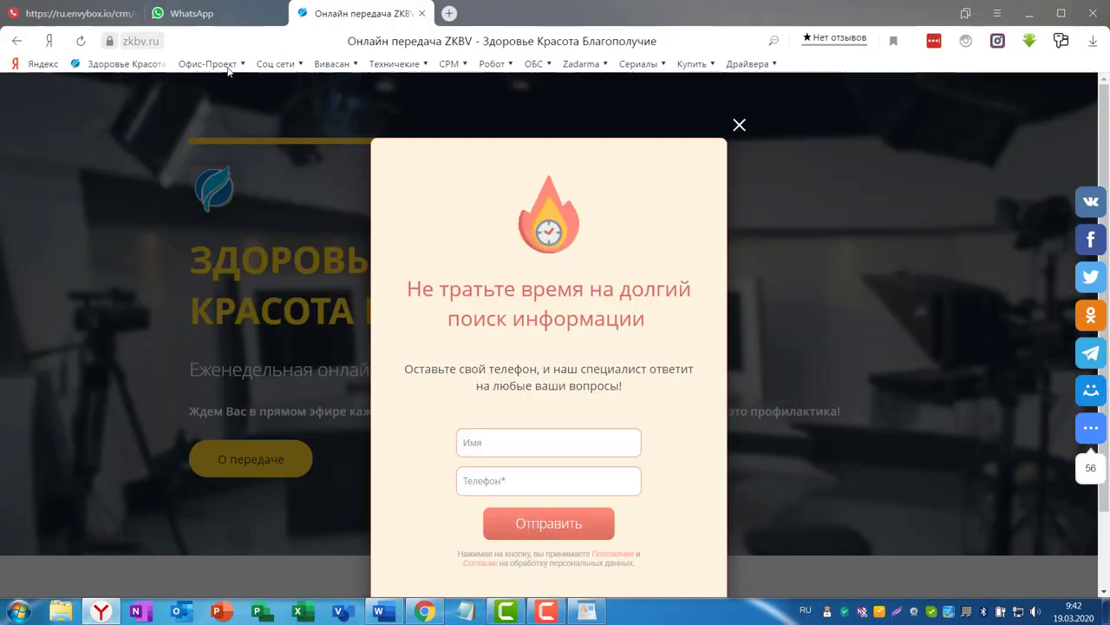
left_click(739, 127)
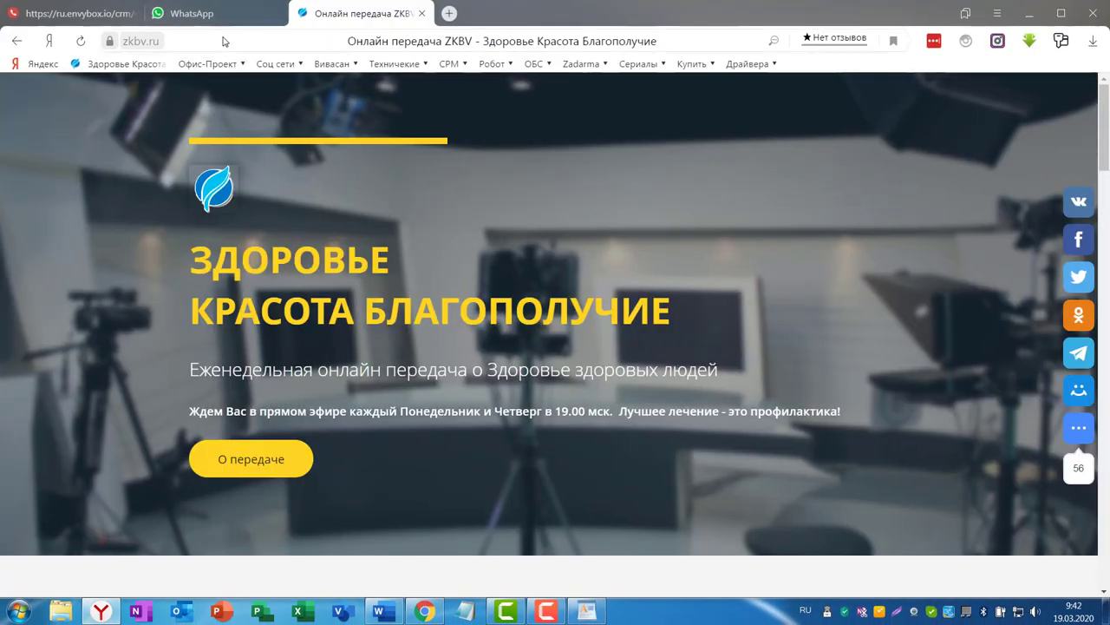
left_click(183, 42)
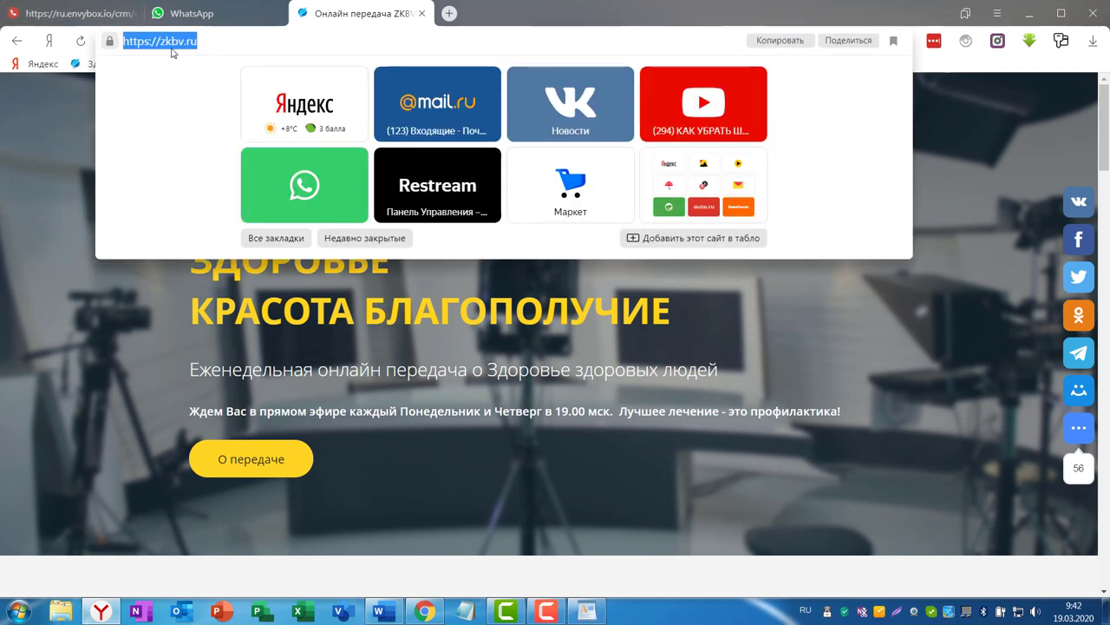
right_click(162, 43)
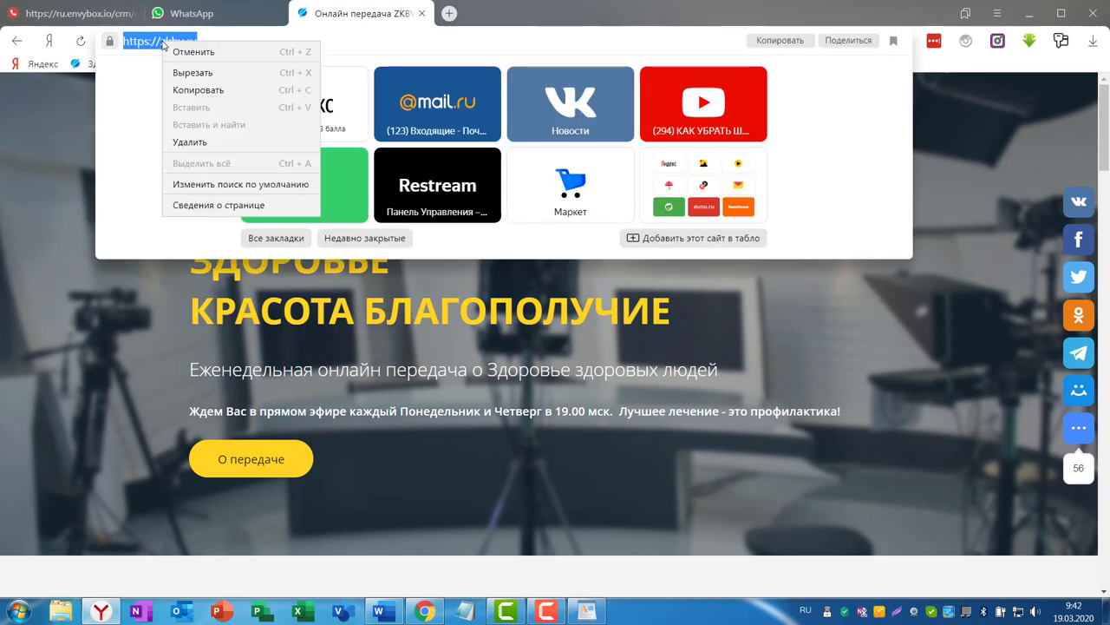
left_click(193, 90)
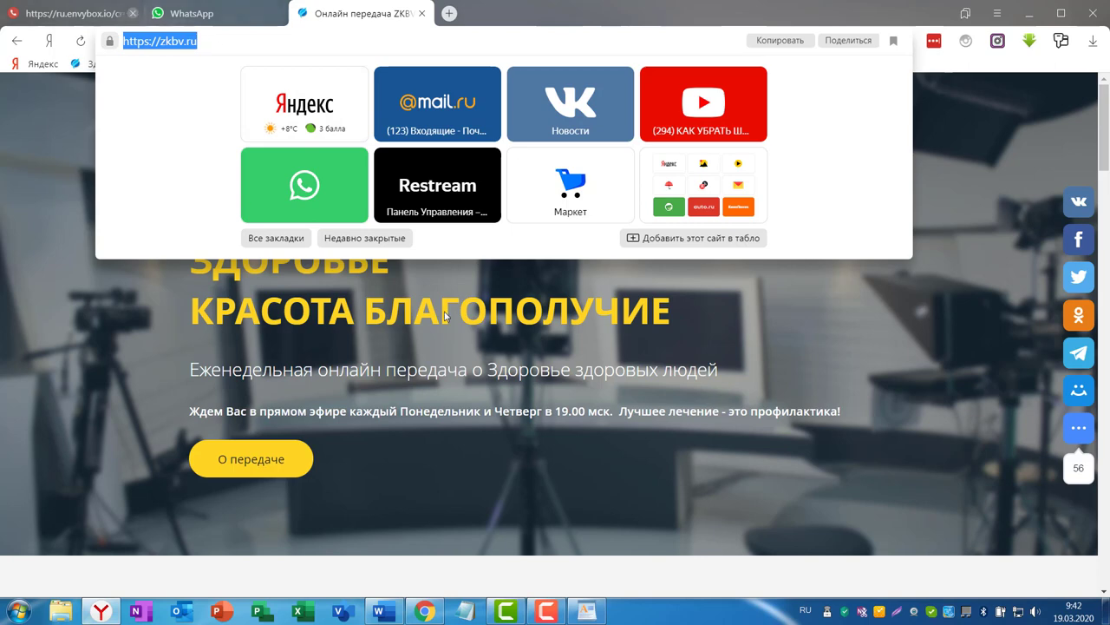
left_click(425, 611)
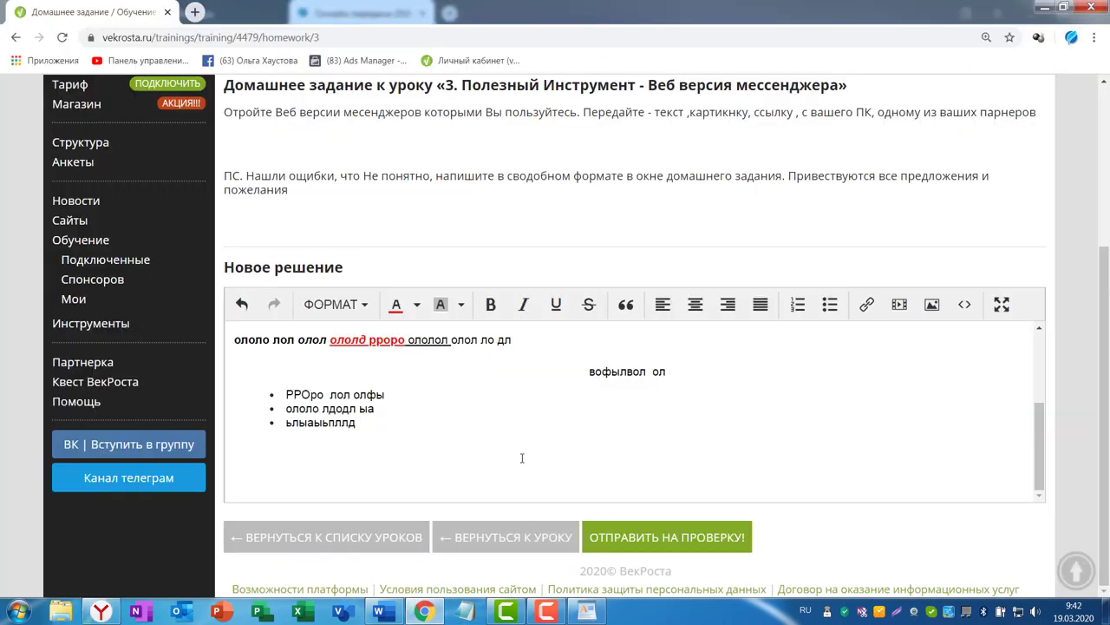
type("С Айт")
key("BackSpace")
key("BackSpace")
key("BackSpace")
key("BackSpace")
type("айт")
right_click(275, 445)
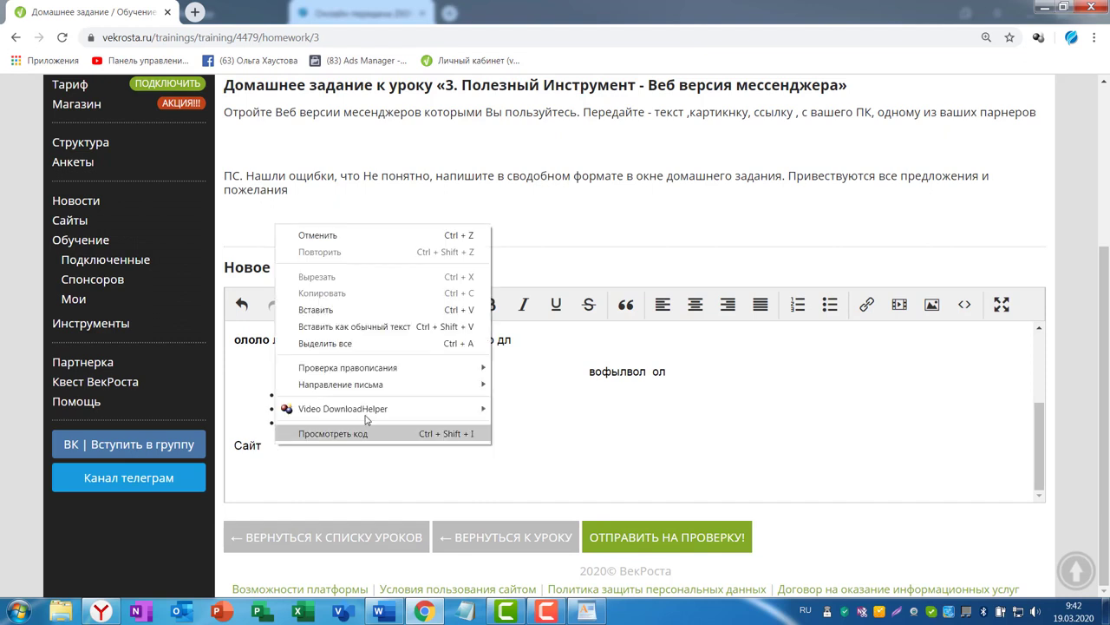
left_click(316, 310)
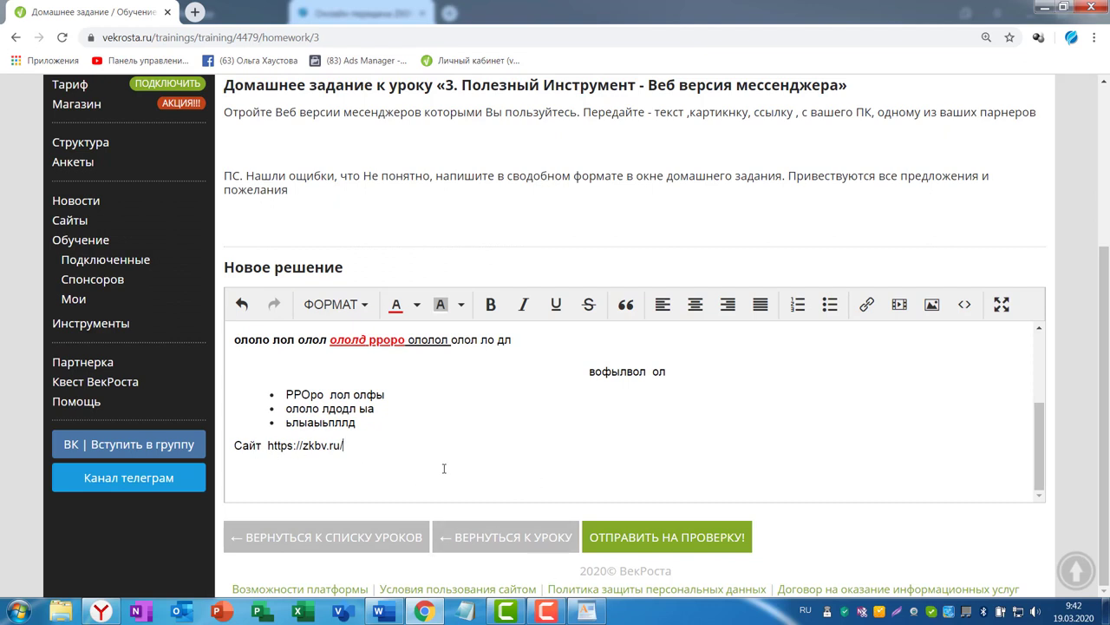
key("Return")
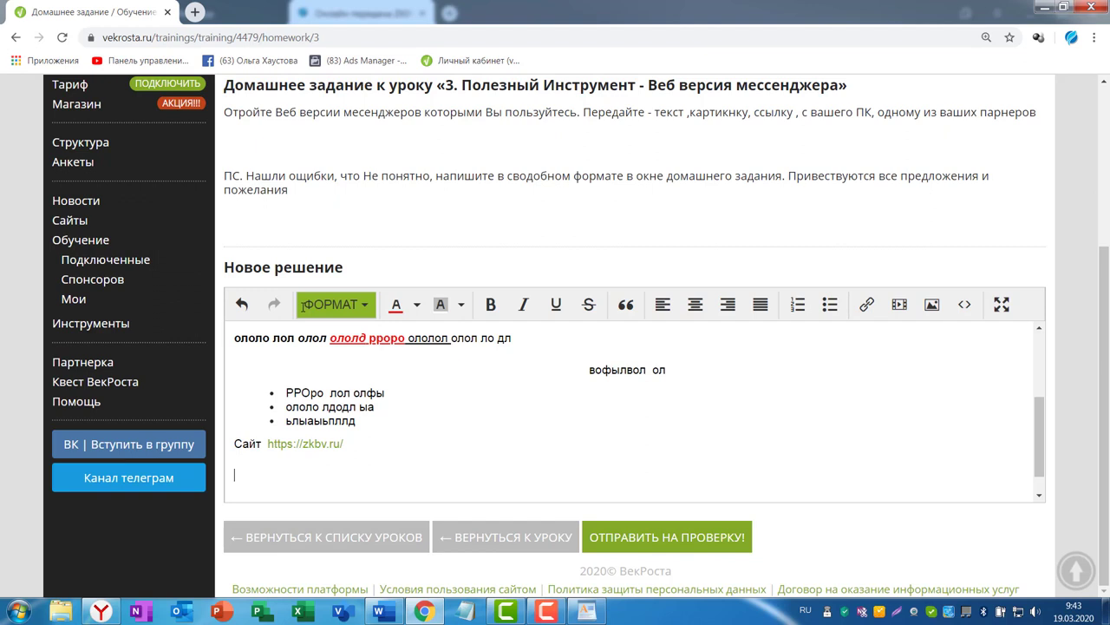
type("ш официальный сайт")
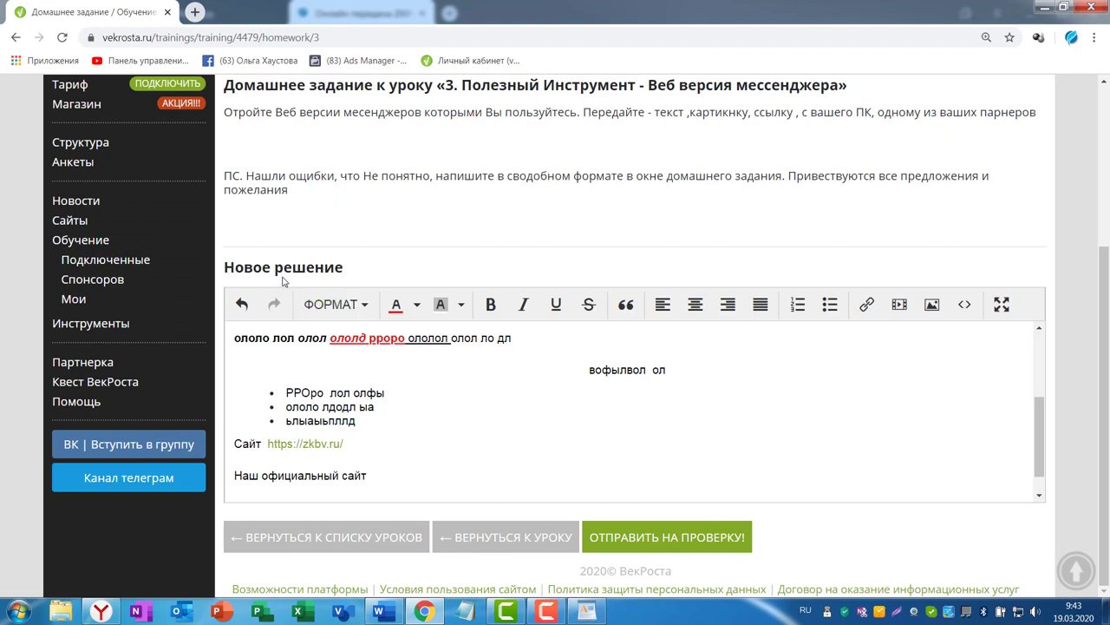
left_click_drag(372, 476, 228, 475)
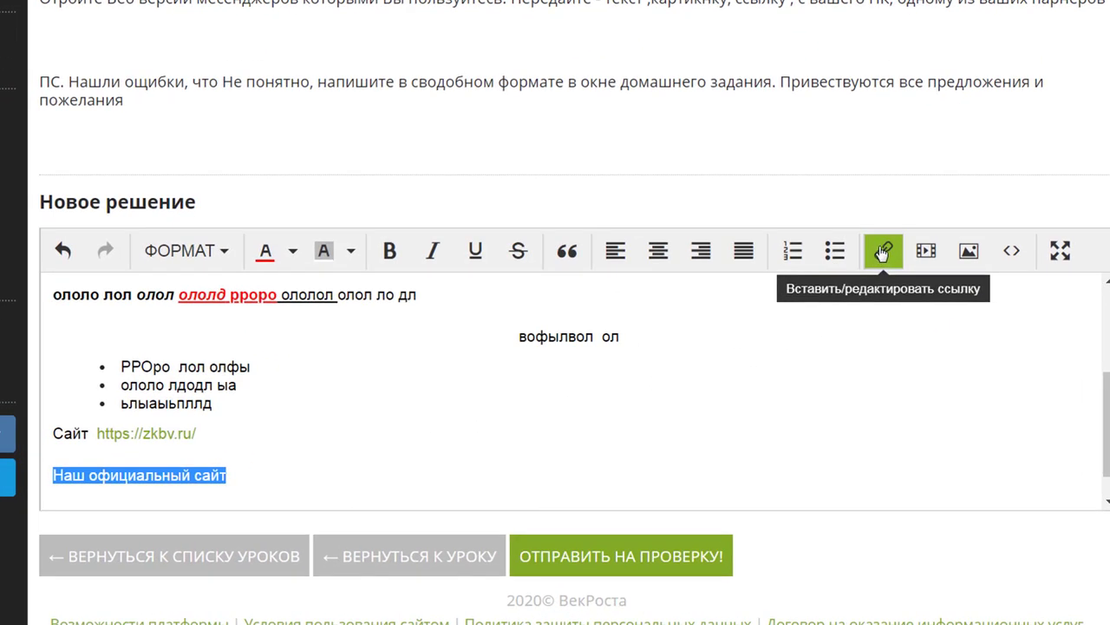
left_click(884, 252)
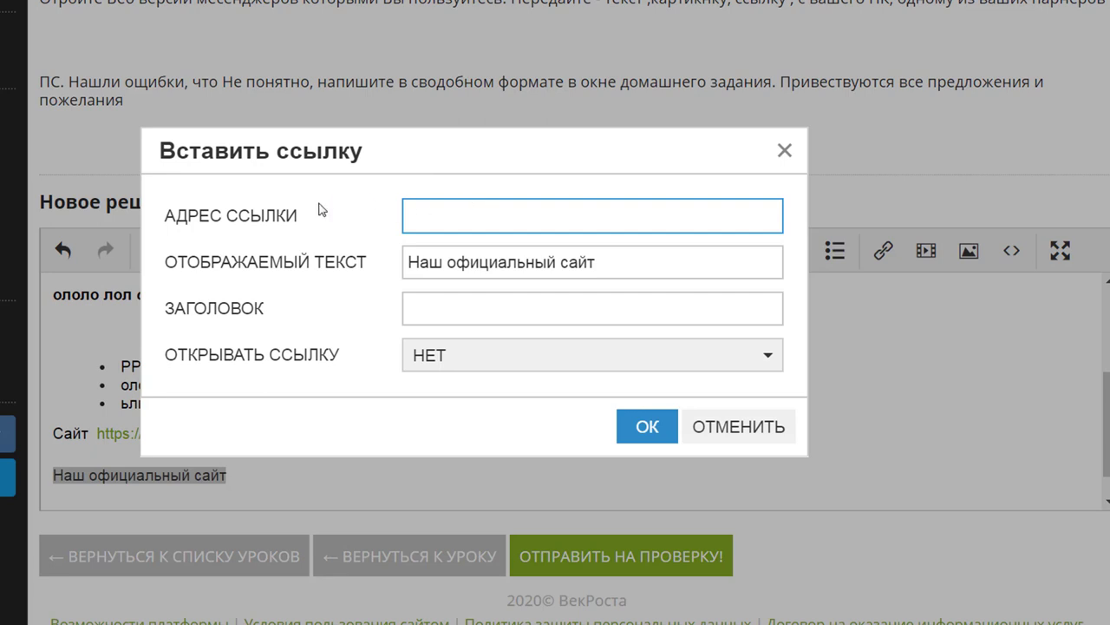
right_click(429, 219)
left_click(505, 326)
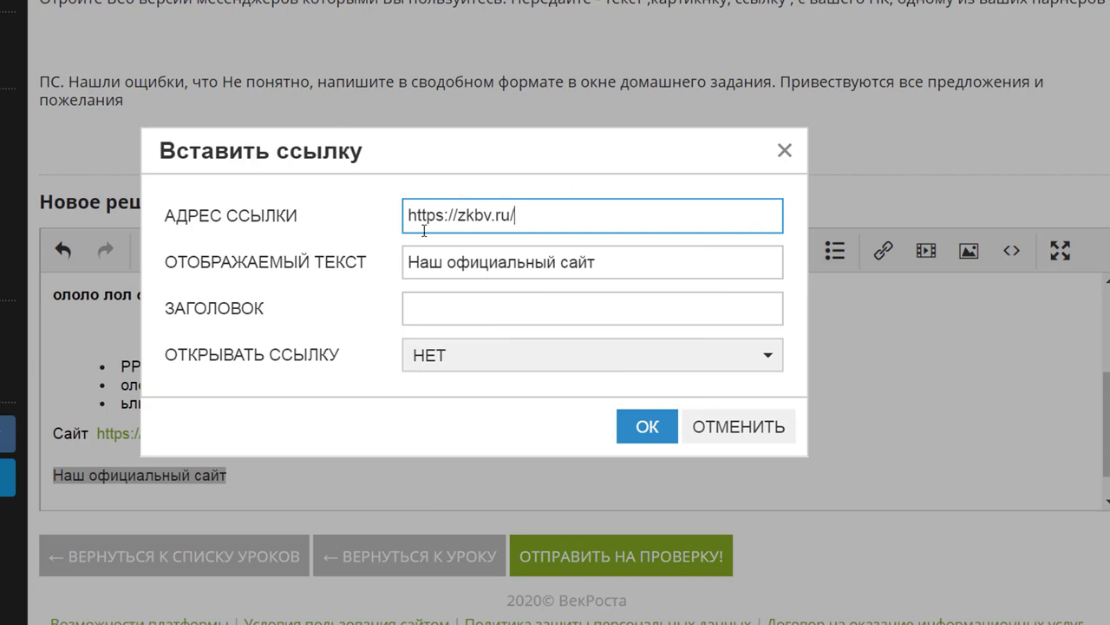
left_click(766, 364)
left_click(474, 434)
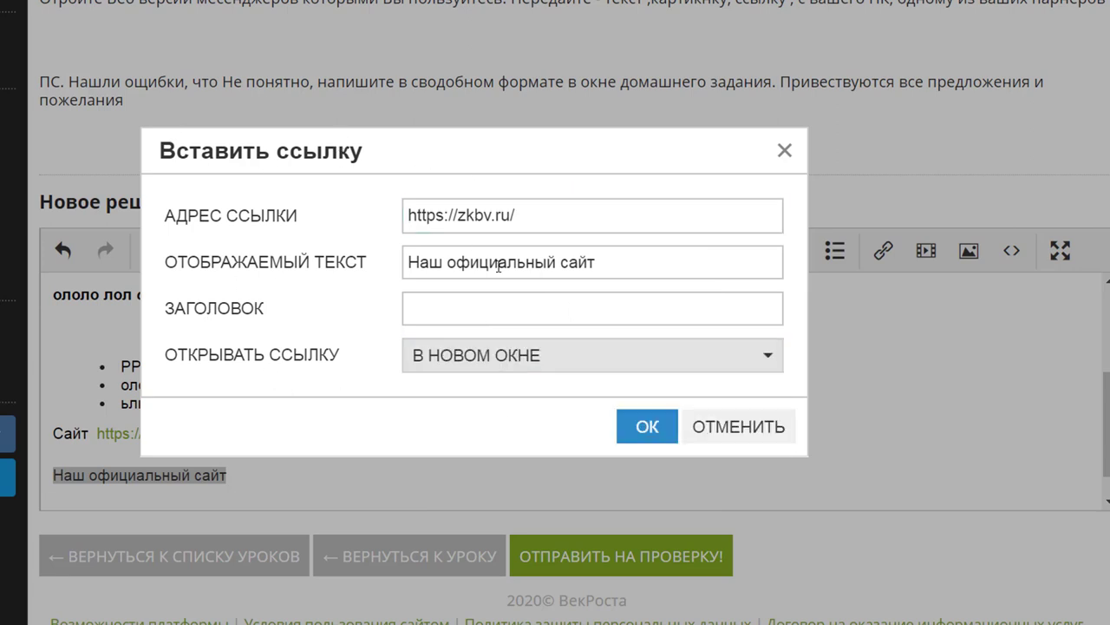
left_click(650, 428)
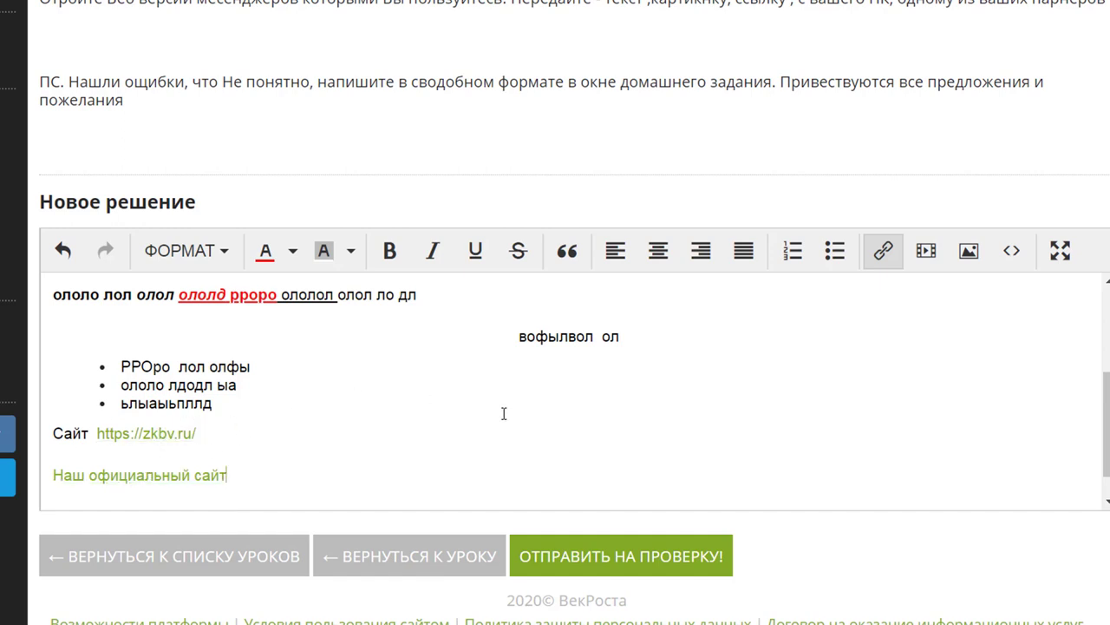
Start a new line below the linked text and open the video insertion dialog.
key("Return")
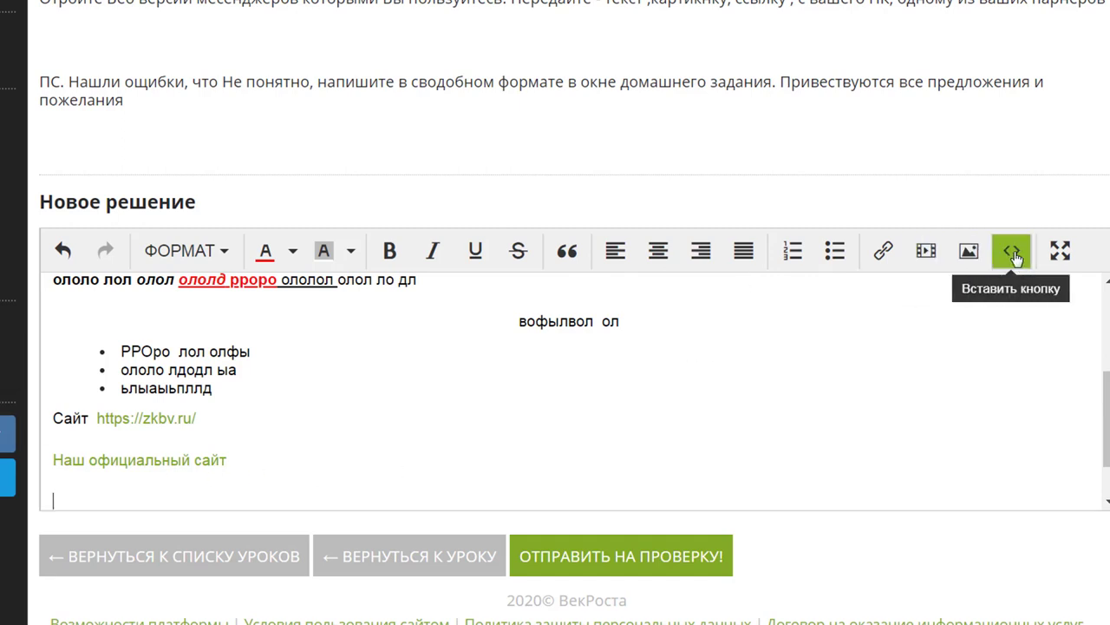
left_click(928, 253)
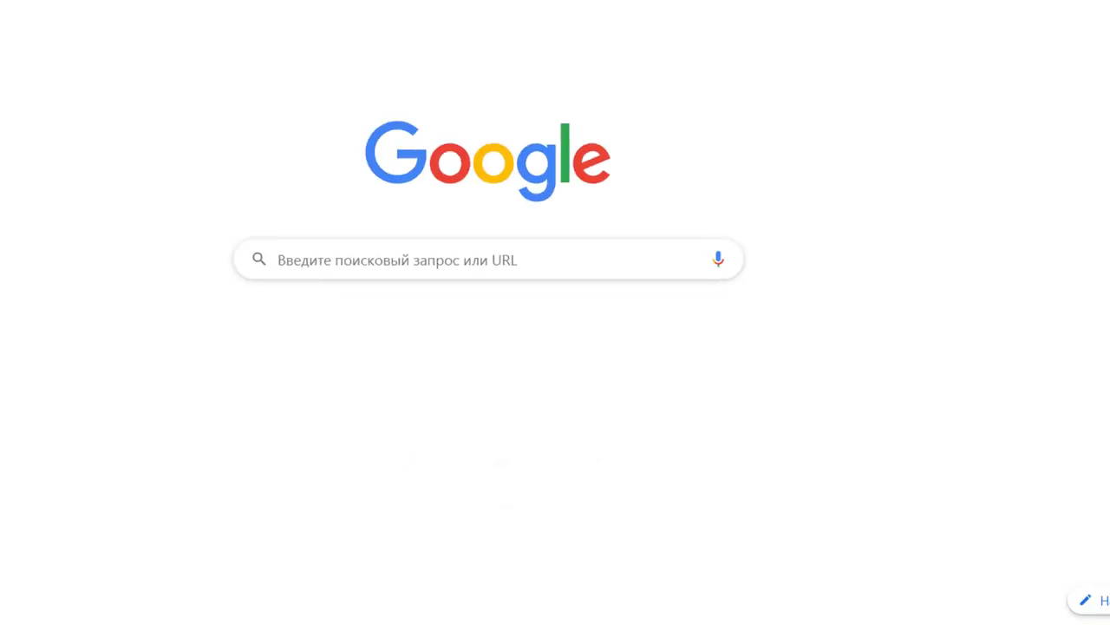
Open the video "Чему учит нас ситуация с Коронавирусом (COVID-19)" from the YouTube channel "Здоровье Красота Благополучие" and copy its address.
left_click(126, 51)
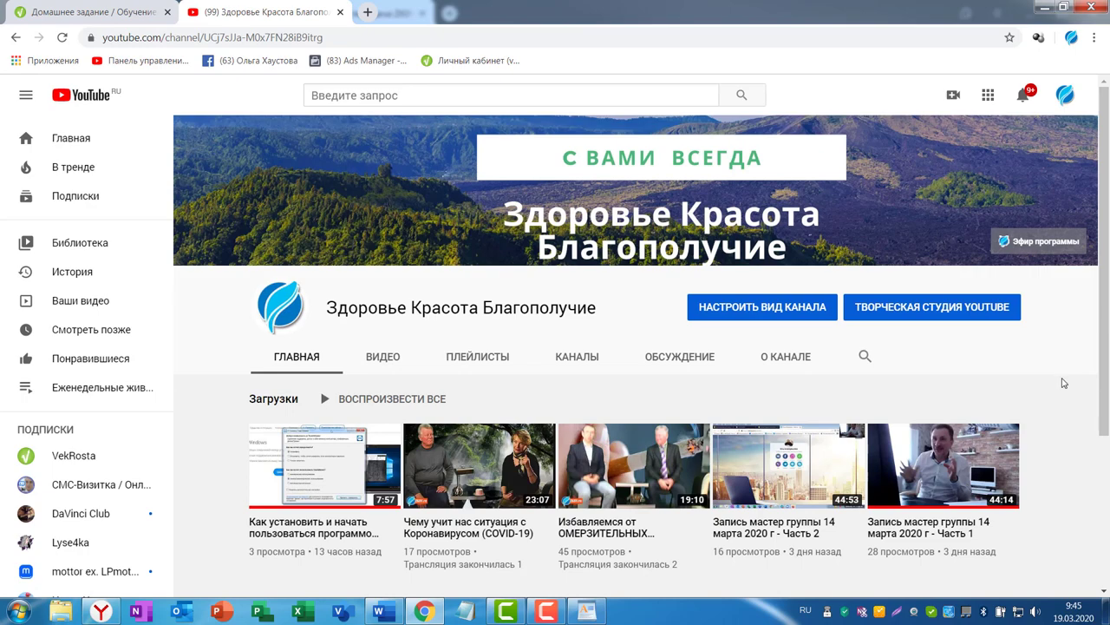
scroll(1063, 383, "down", 2)
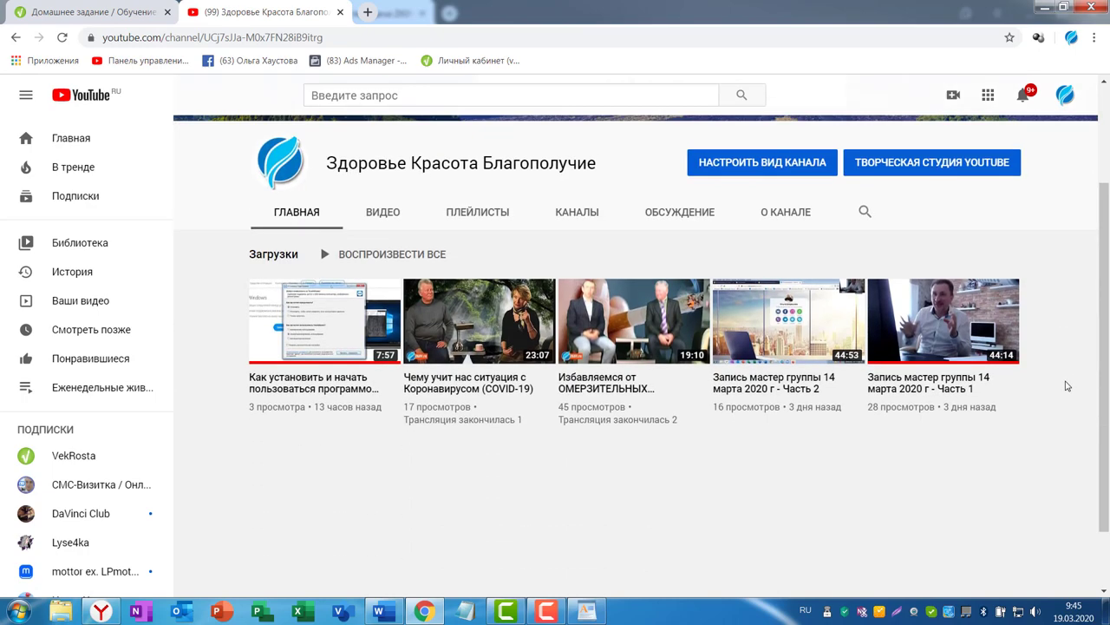
left_click(475, 382)
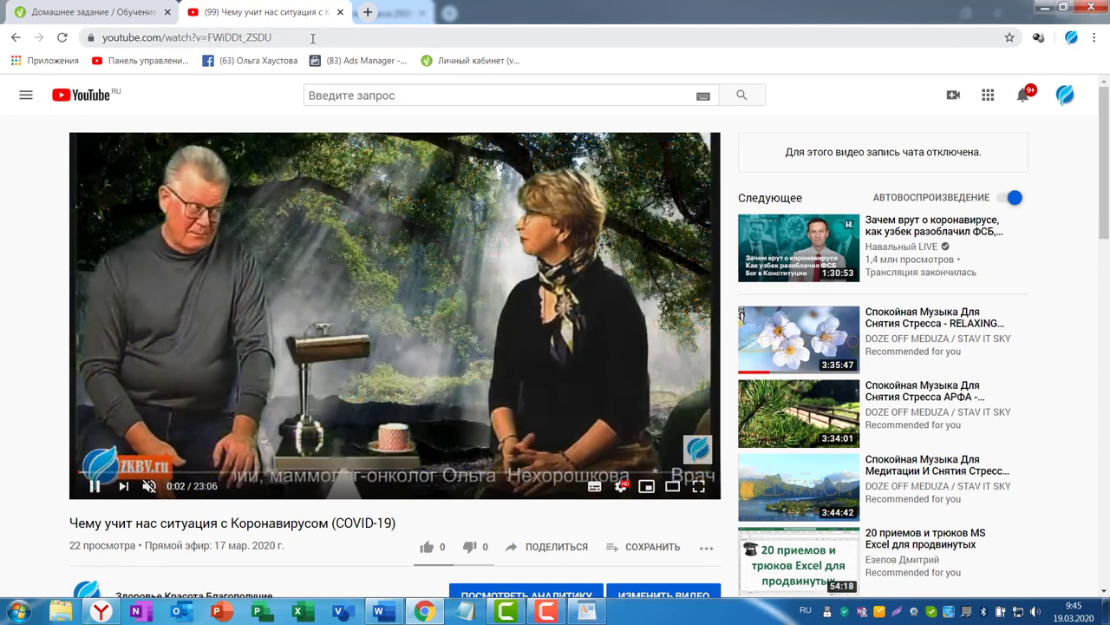
left_click(227, 38)
key("ctrl+c")
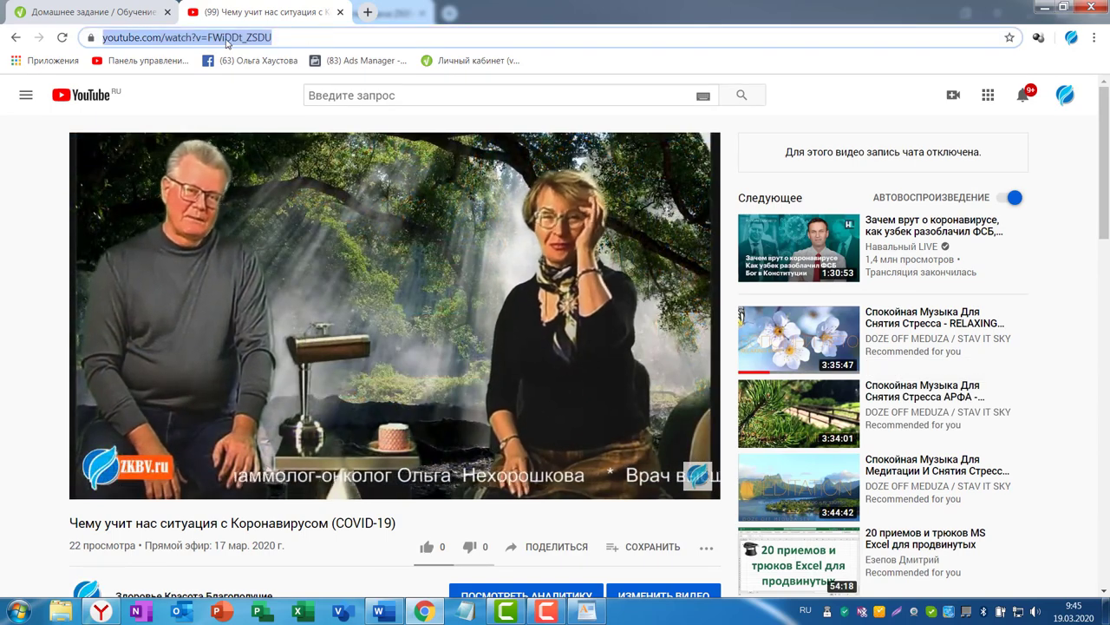
right_click(228, 40)
left_click(266, 92)
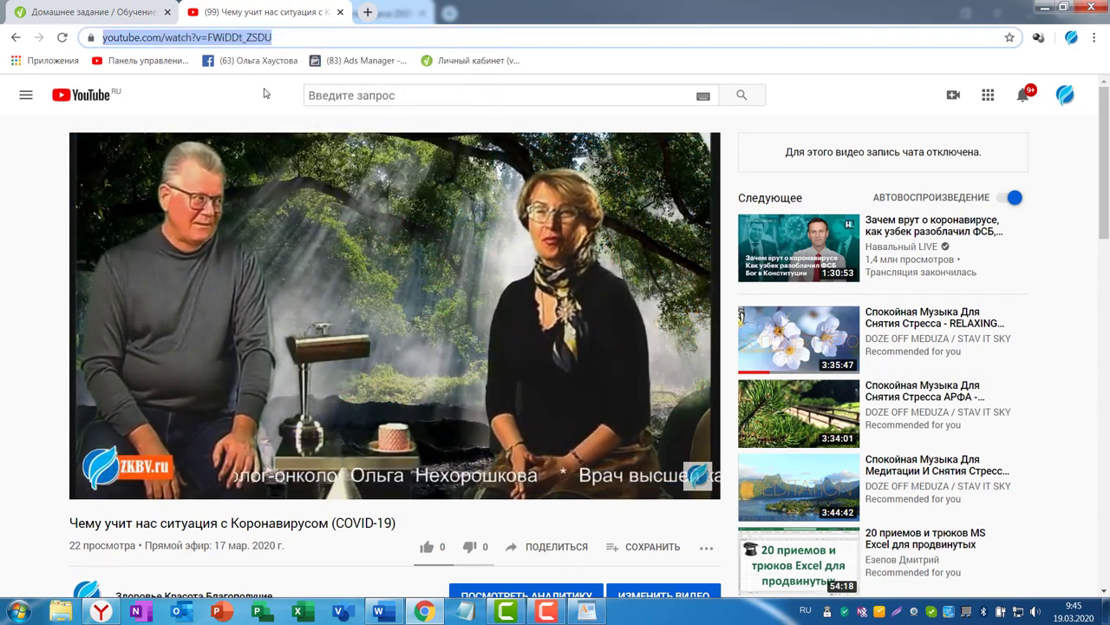
key("ctrl+shift+Tab")
key("ctrl+v")
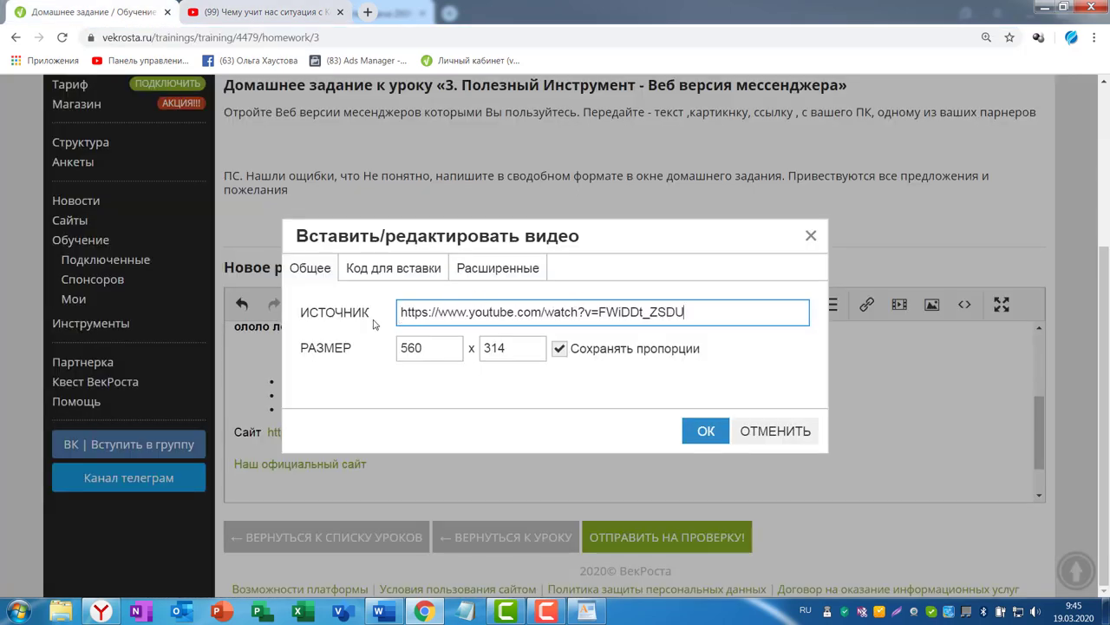
left_click(705, 432)
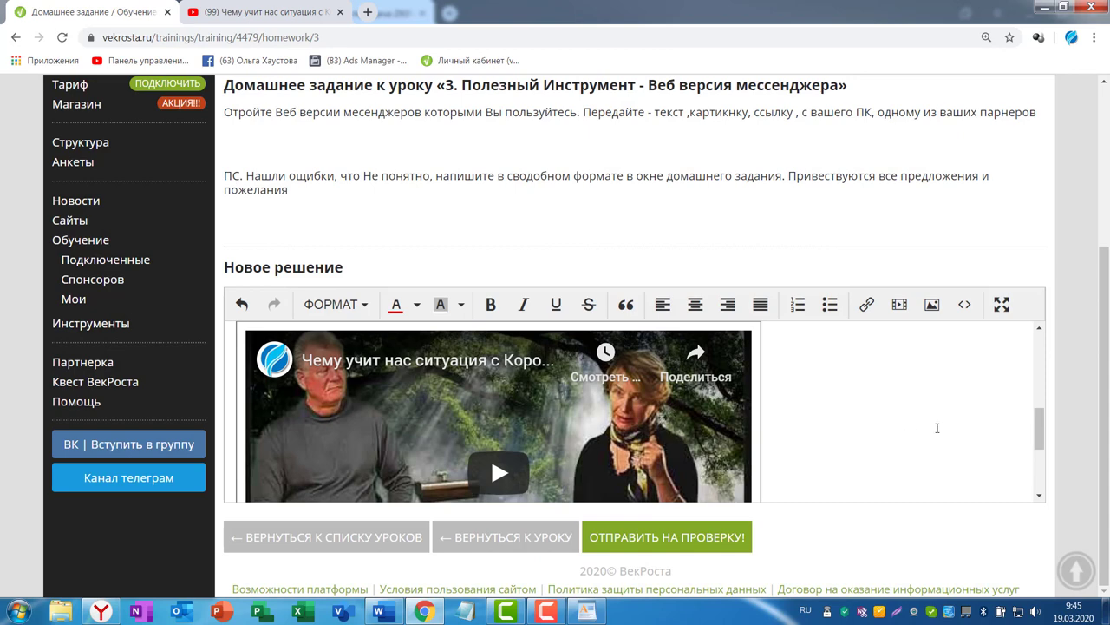
Centre the inserted YouTube video below the line "Наш официальный сайт".
scroll(873, 439, "down", 1)
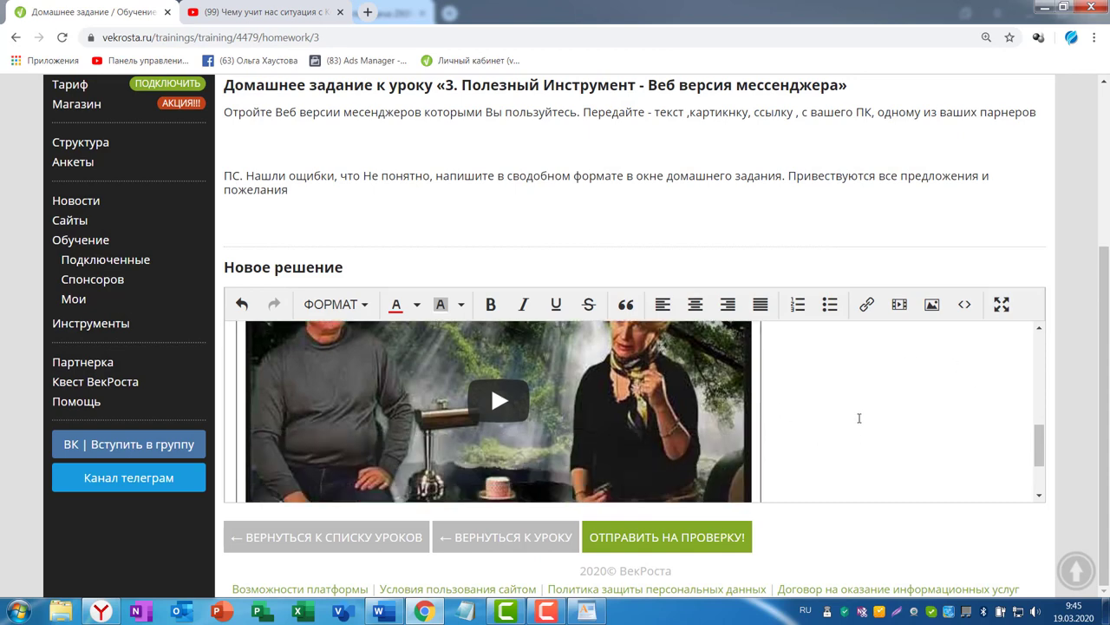
scroll(859, 418, "up", 3)
scroll(819, 424, "down", 1)
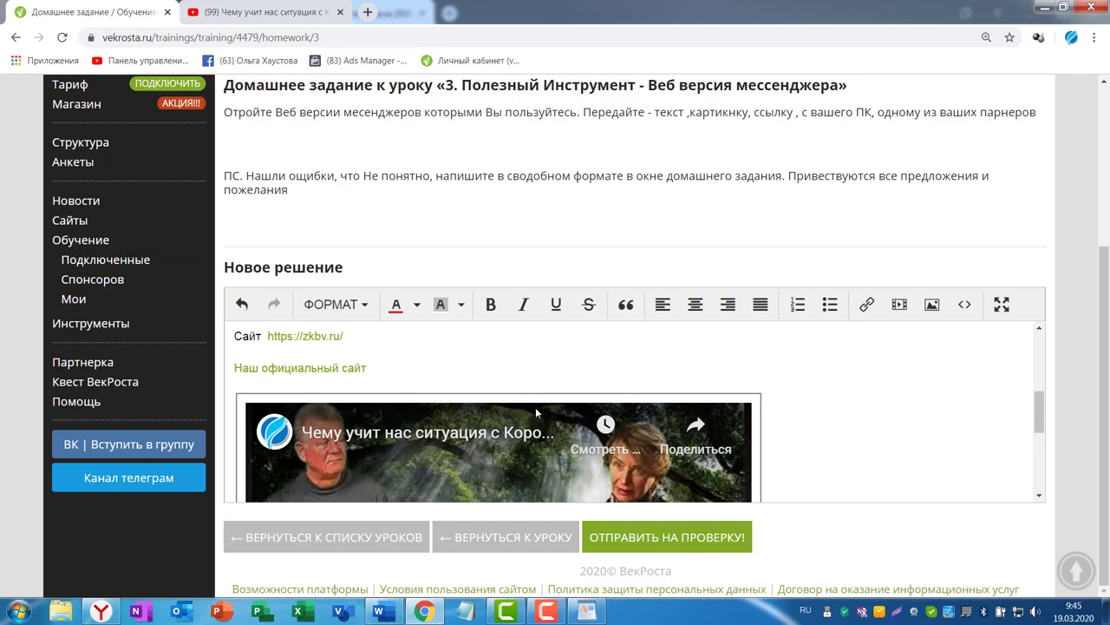
left_click(695, 304)
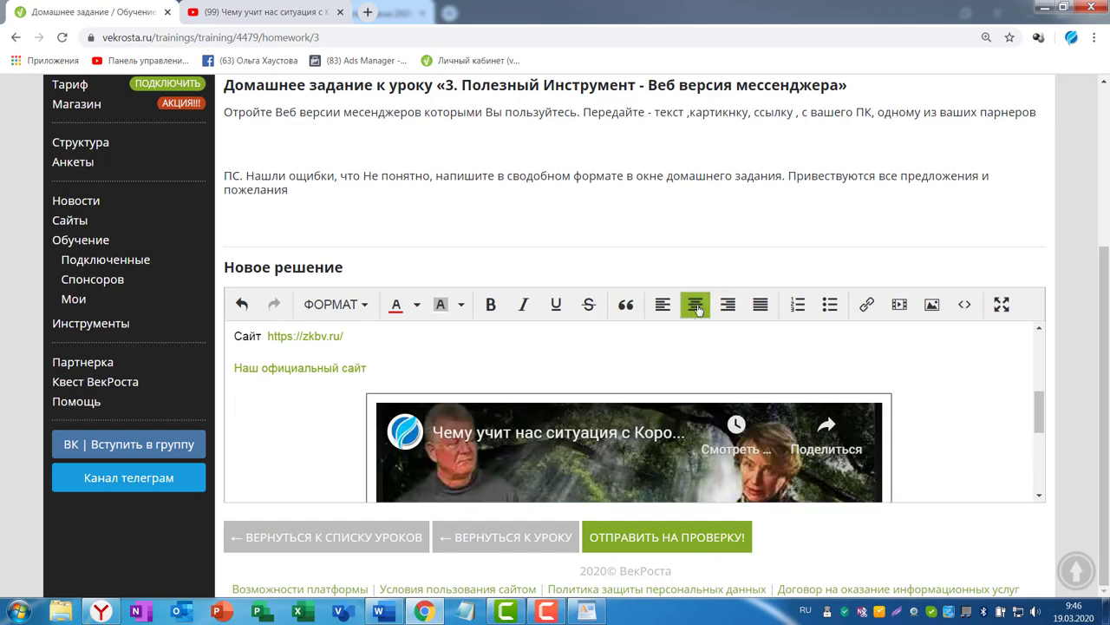
Look over the centred video with the editor expanded to full screen, and return the editor to its normal size.
scroll(915, 376, "down", 3)
scroll(919, 376, "up", 2)
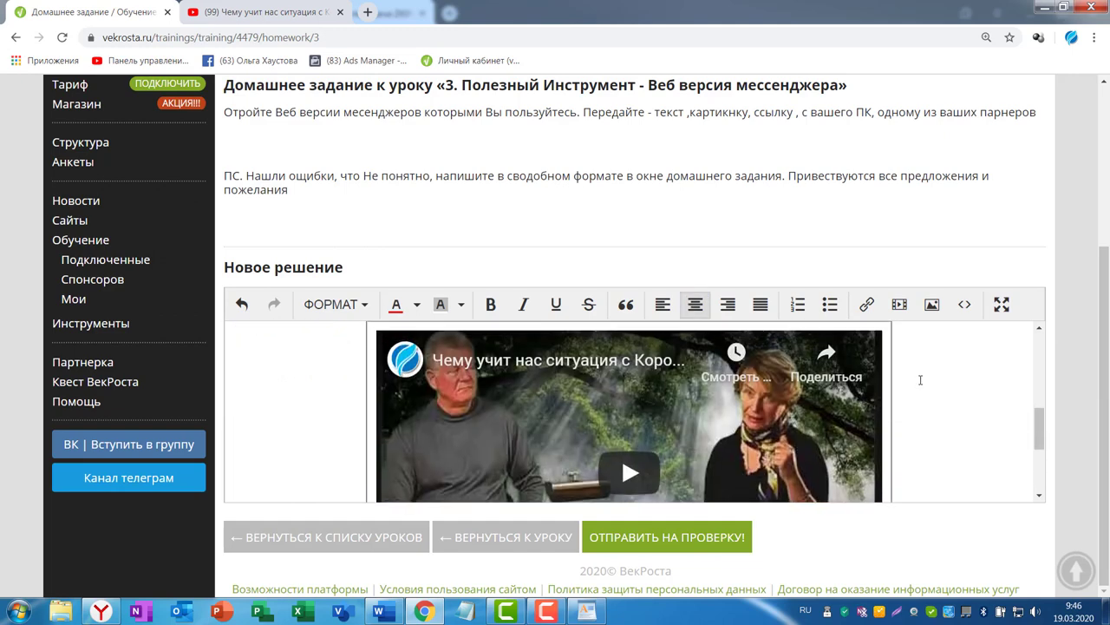
scroll(920, 377, "down", 1)
left_click(1001, 304)
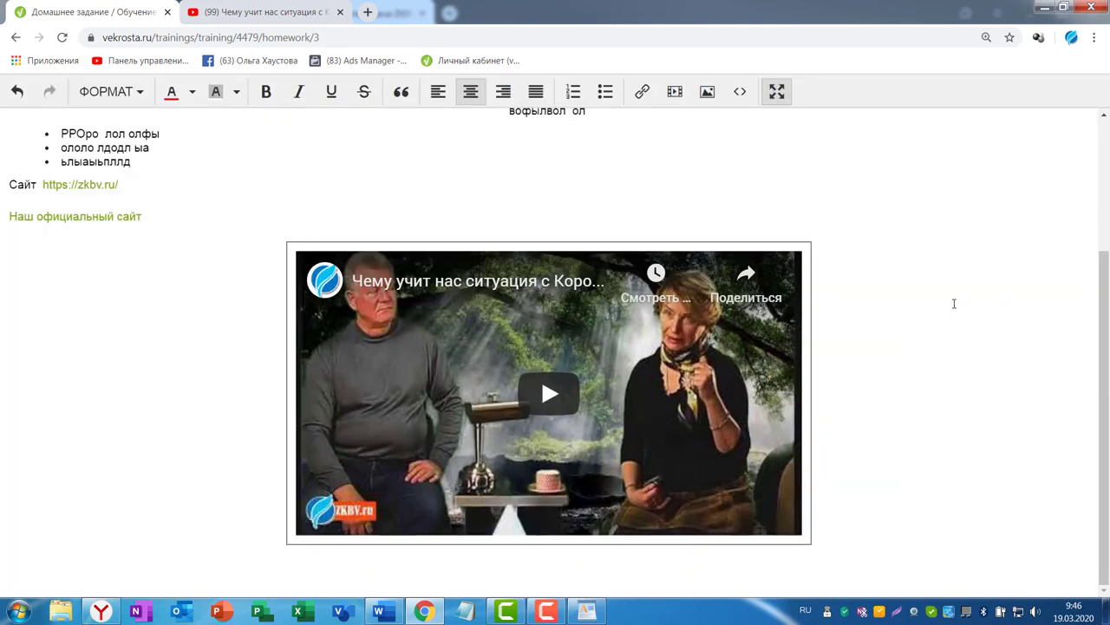
left_click(776, 92)
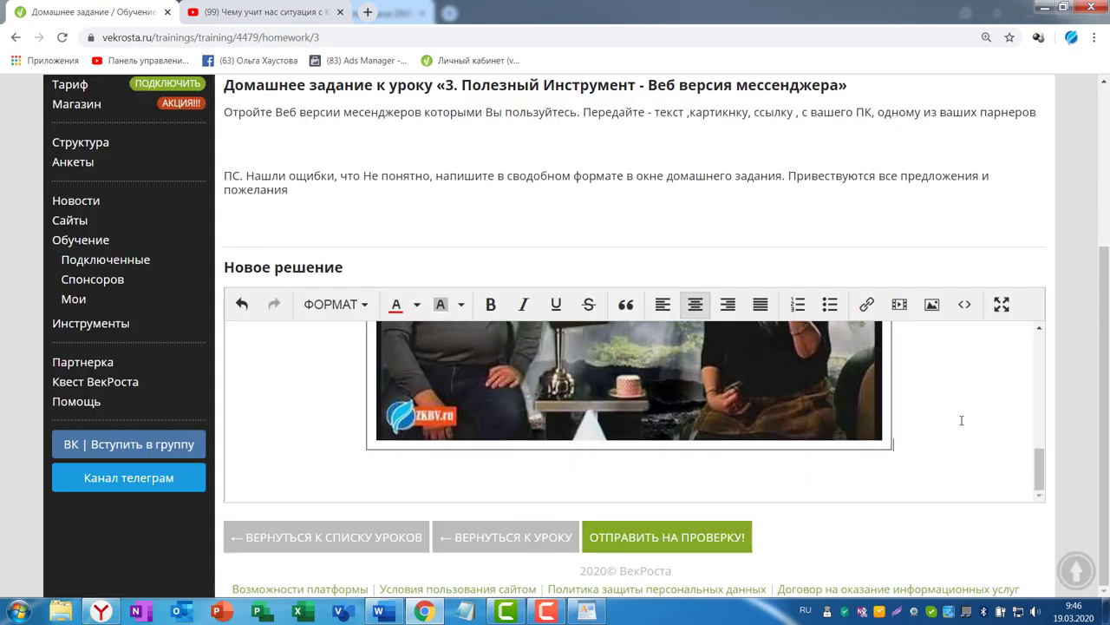
Start a new line below the video and open the file chooser for uploading a picture.
left_click(916, 444)
key("Return")
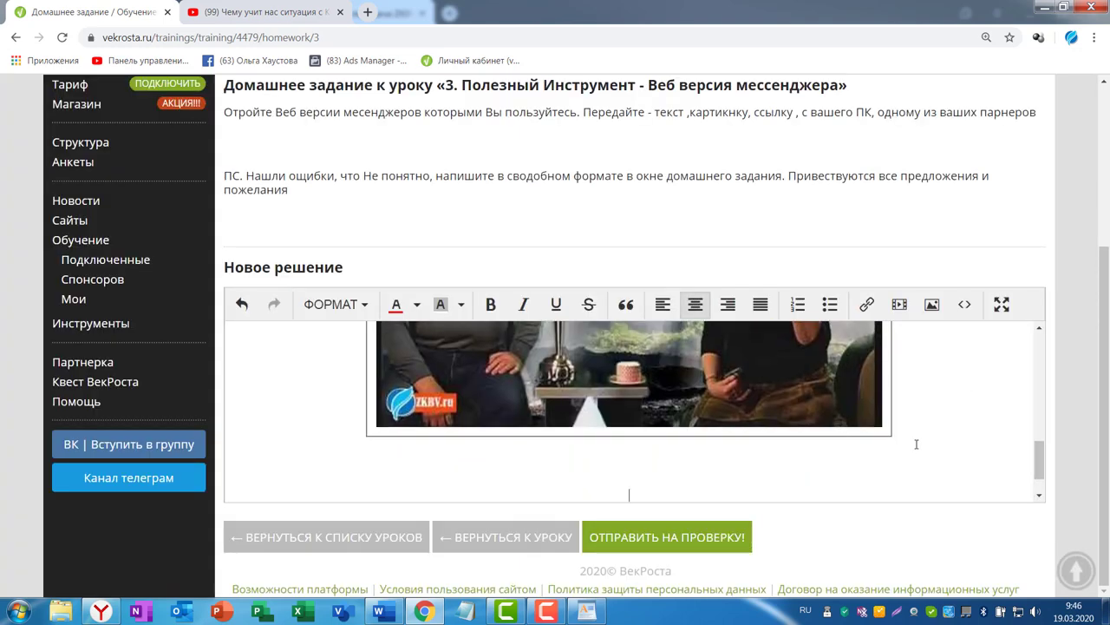
left_click(932, 305)
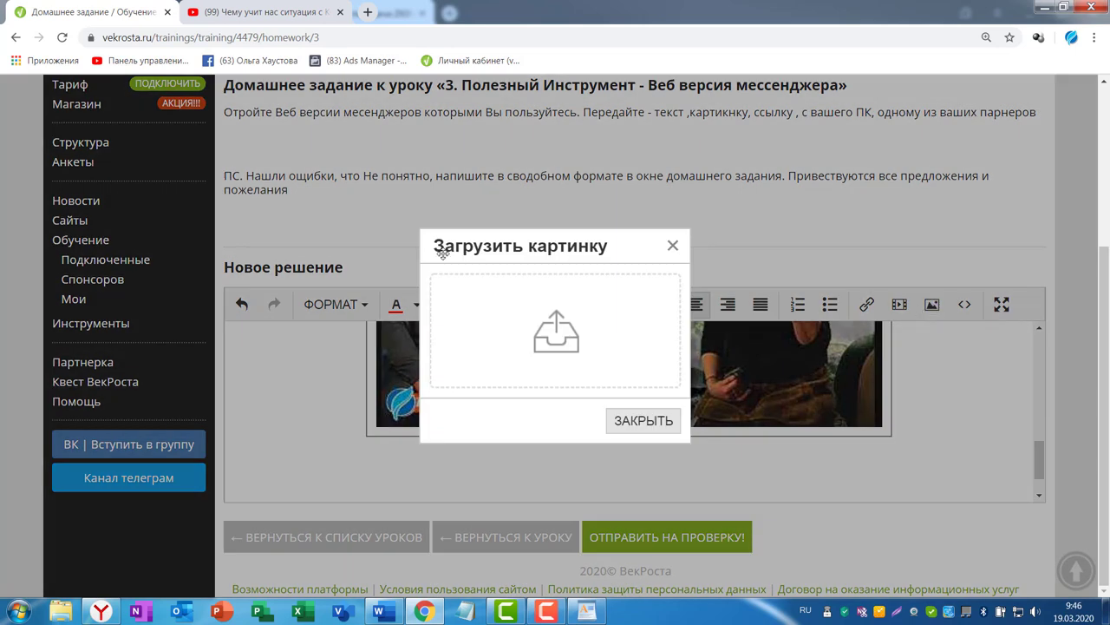
left_click(556, 329)
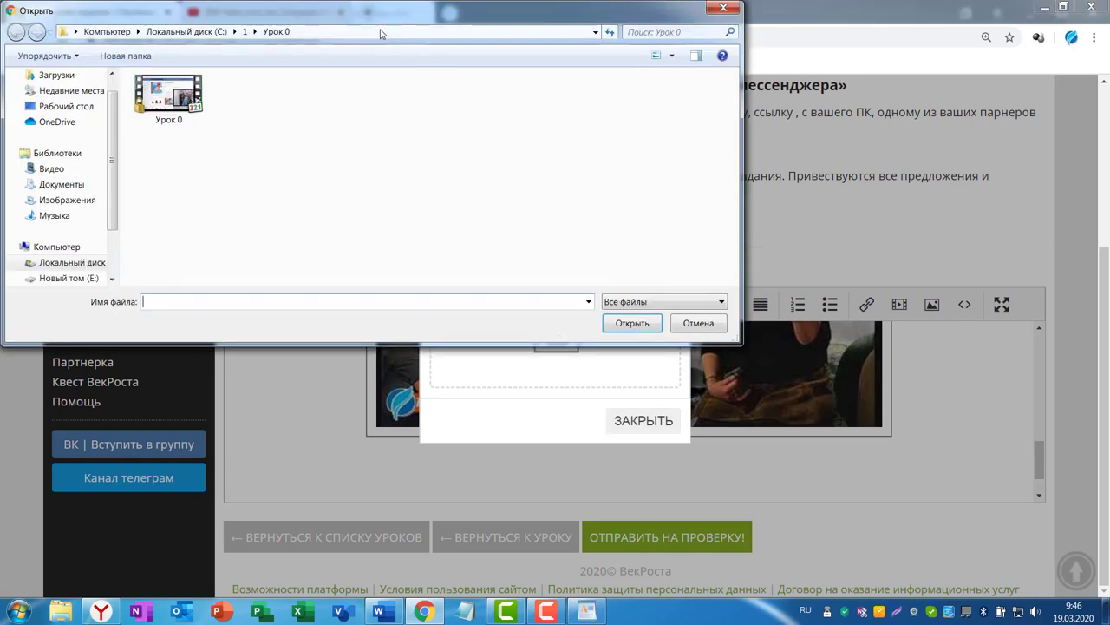
Insert the picture "НАЧАЛО в 10 .00" from the "Загрузки" folder into the solution.
left_click_drag(395, 21, 520, 65)
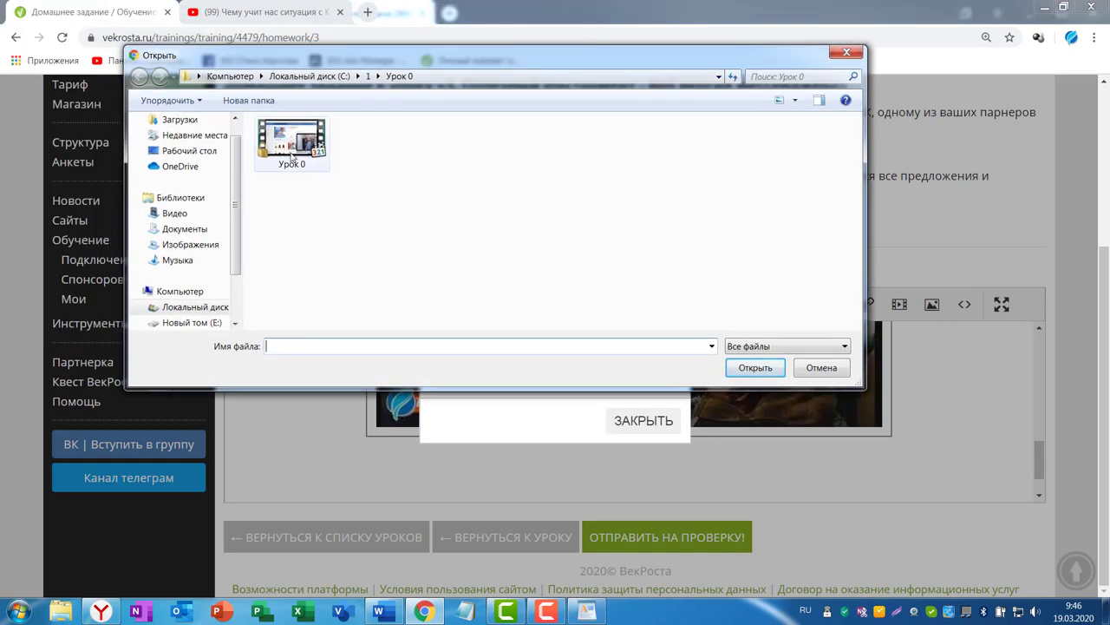
left_click(189, 150)
key("alt+Left")
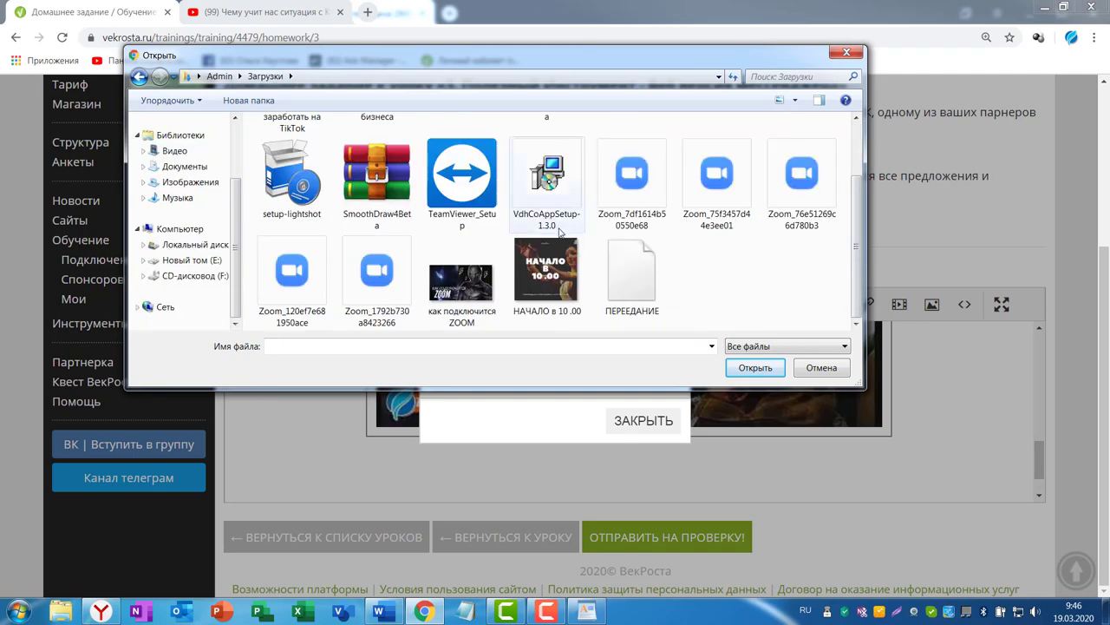
left_click(519, 290)
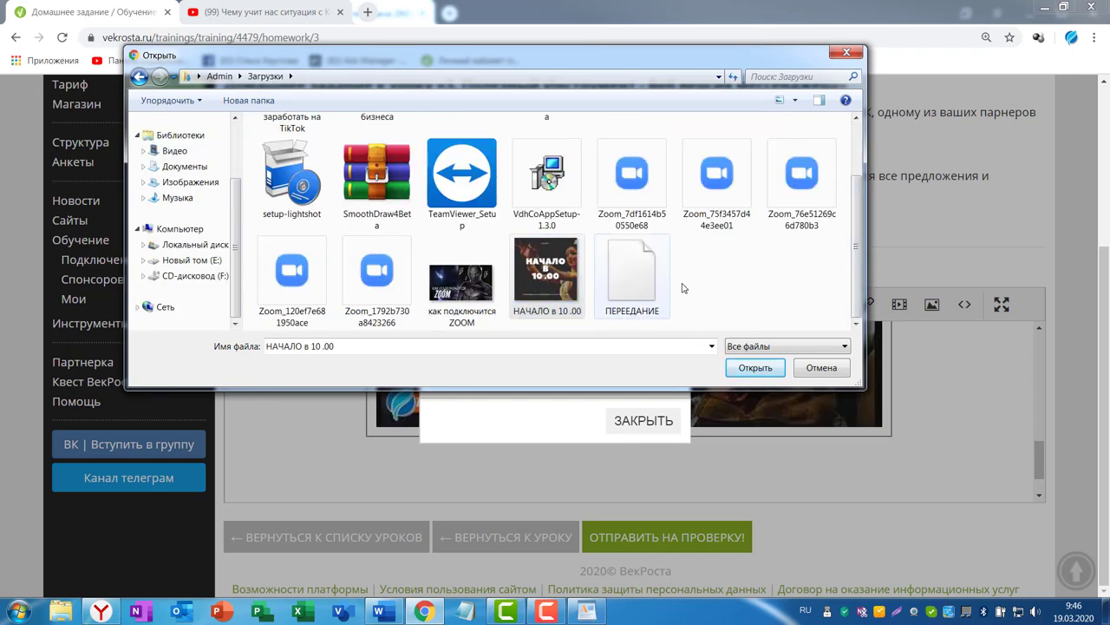
left_click(751, 367)
Try left and right alignment on the inserted "Viva Stars" picture and restore its centre alignment.
scroll(910, 425, "down", 5)
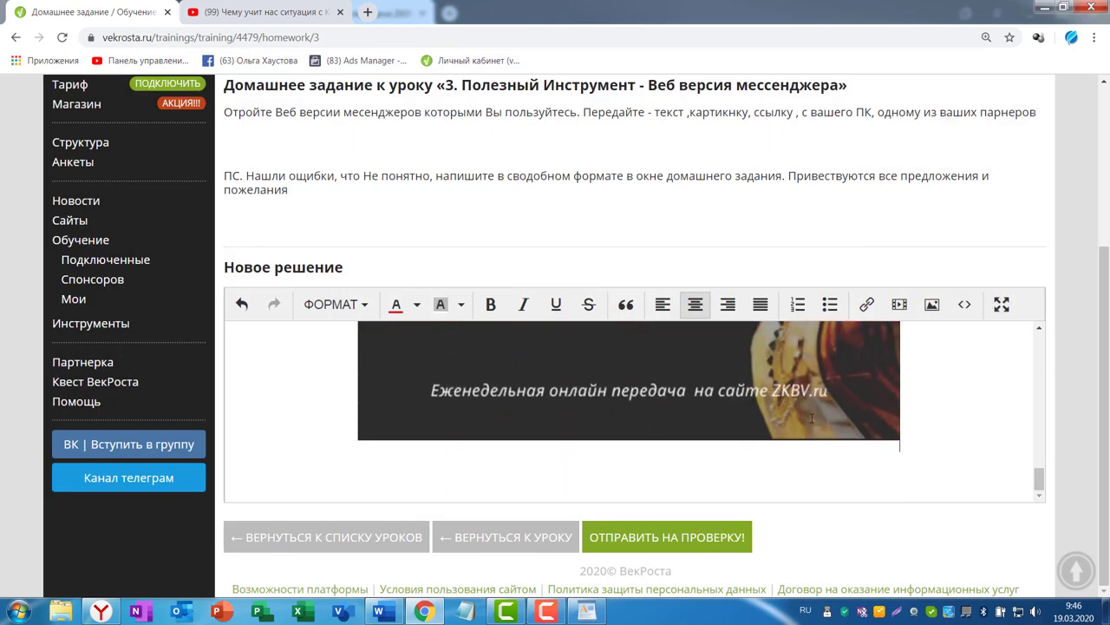
scroll(811, 418, "up", 5)
scroll(705, 486, "down", 2)
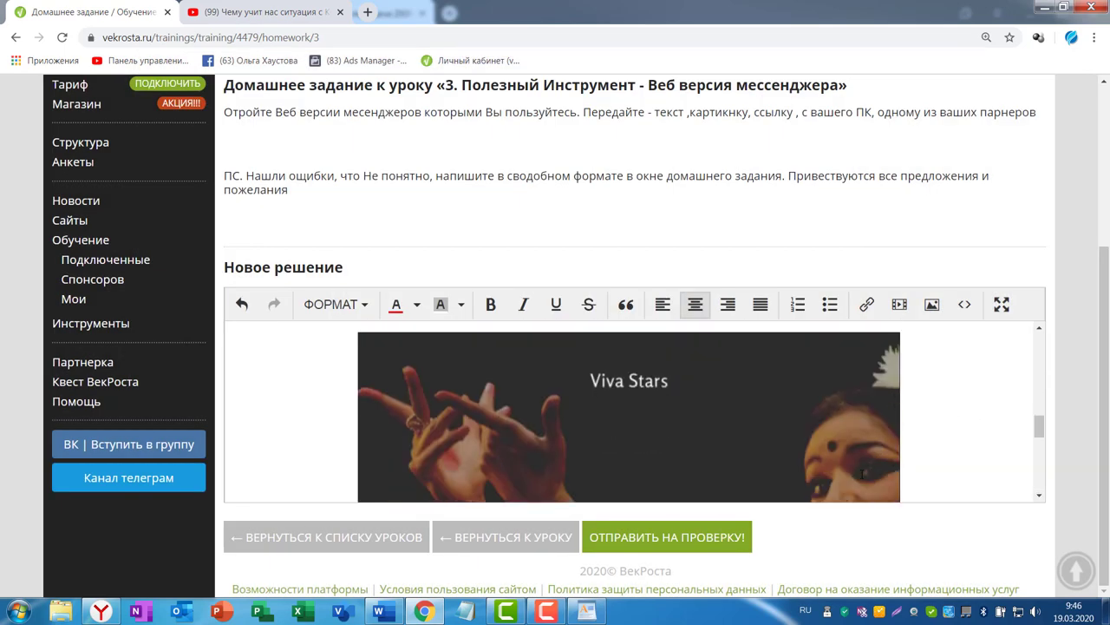
left_click(699, 373)
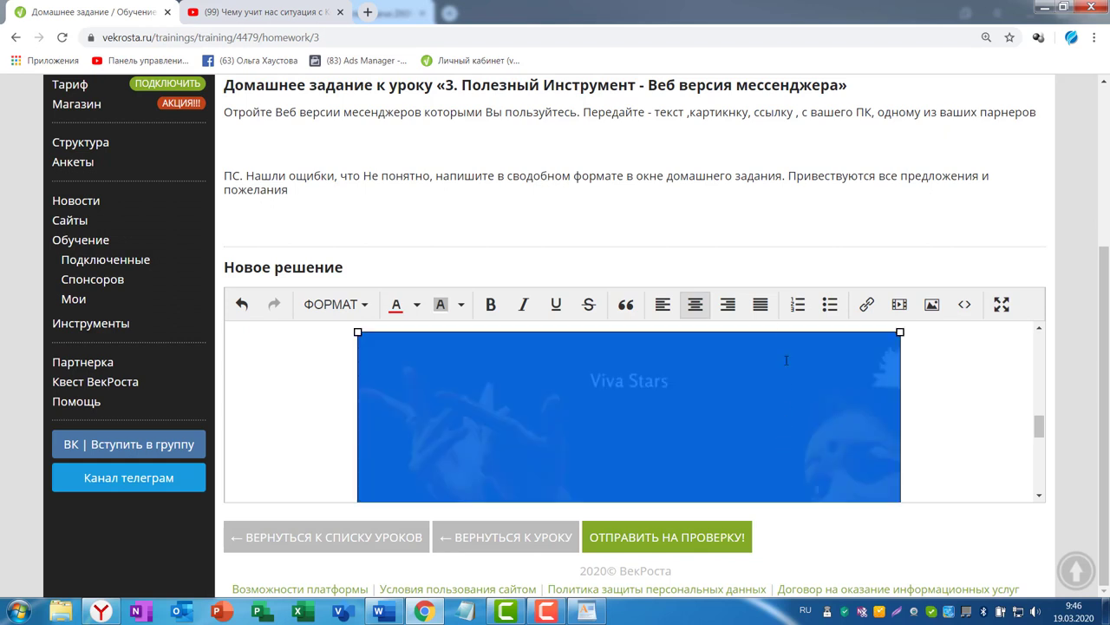
left_click(662, 304)
left_click(729, 304)
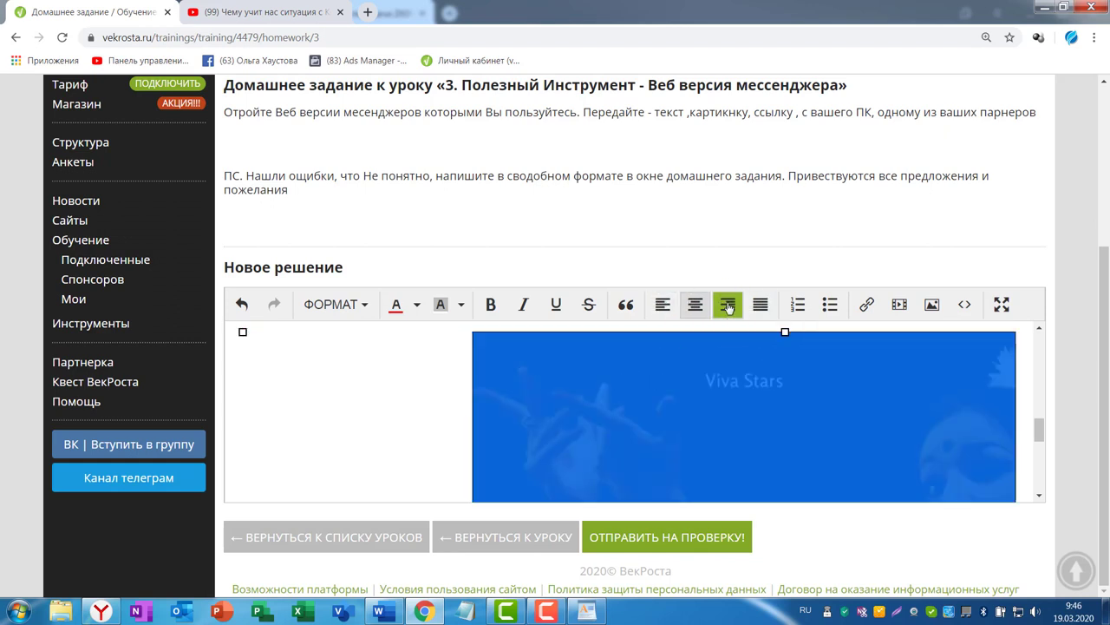
scroll(712, 347, "down", 1)
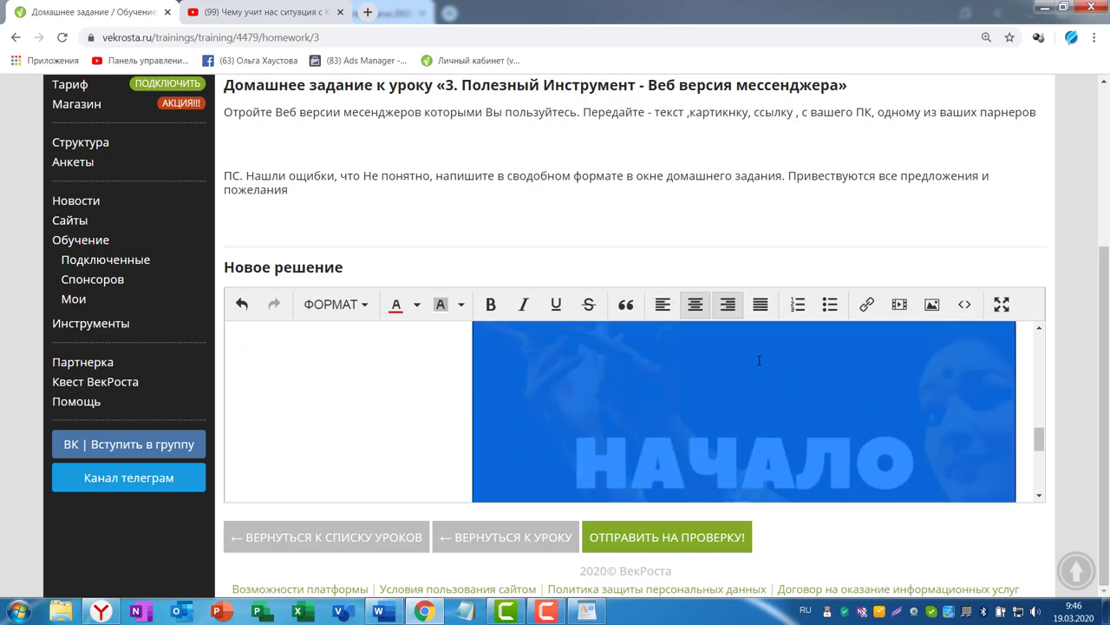
left_click(698, 308)
scroll(951, 399, "down", 3)
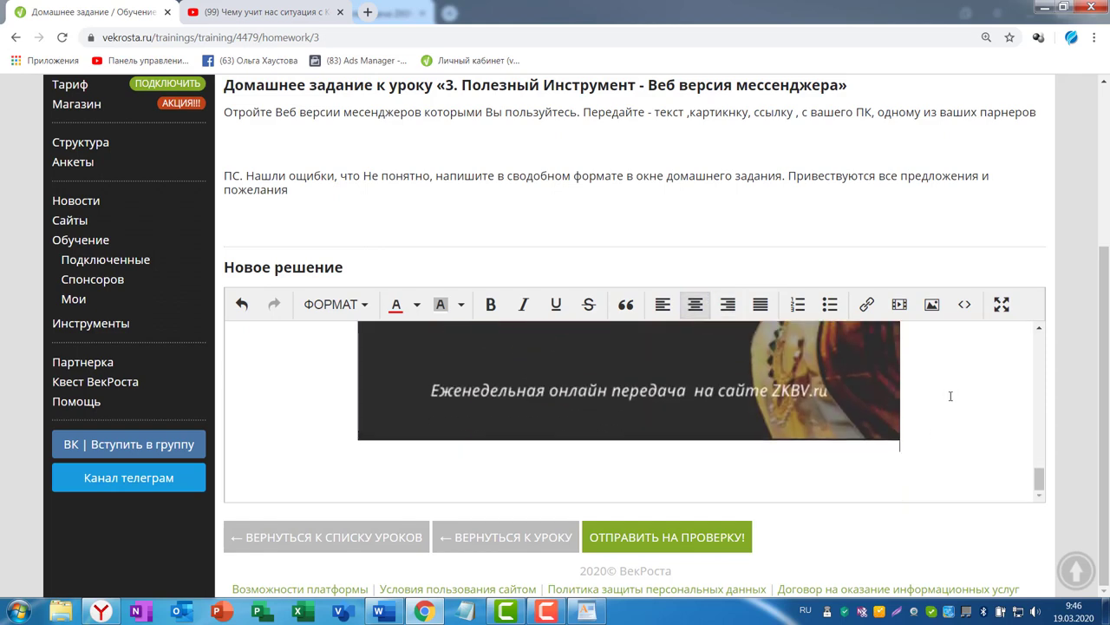
scroll(937, 408, "up", 5)
scroll(962, 415, "down", 4)
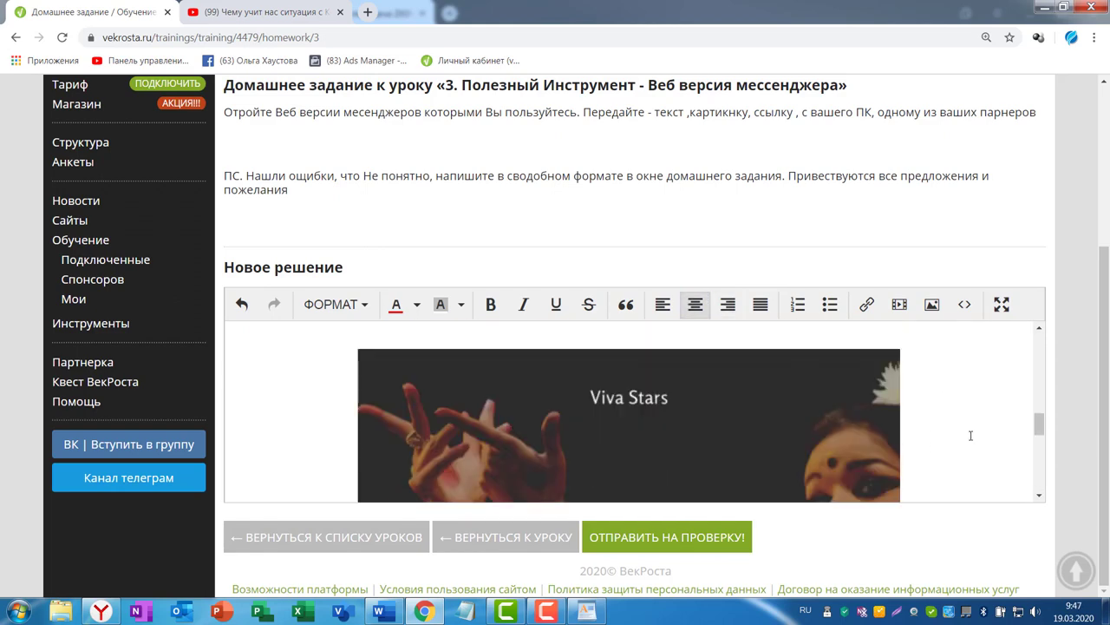